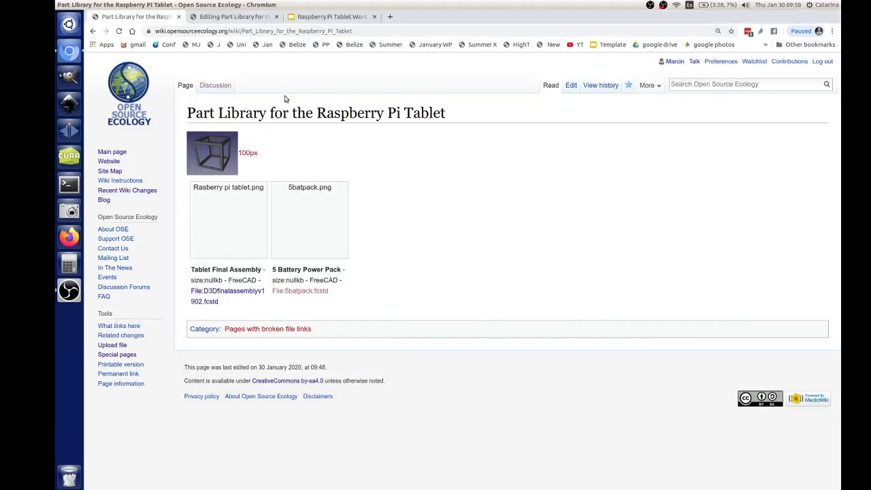
- Check the working doc presentation, then return to editing the parts wiki page
{"action": "left_click", "coordinate": [309, 17]}
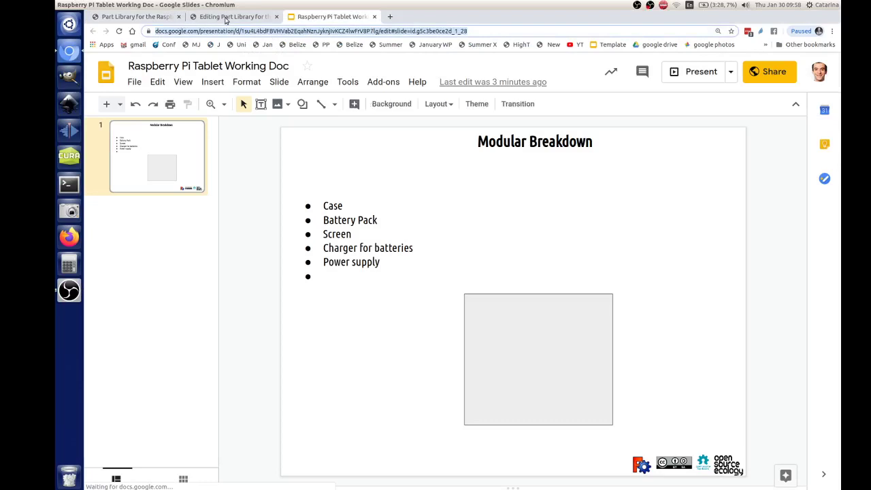
{"action": "left_click", "coordinate": [197, 18]}
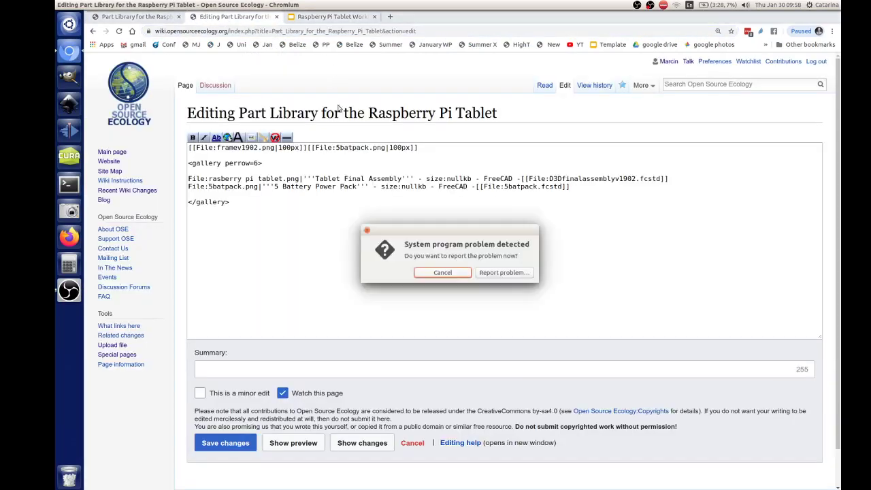
{"action": "left_click", "coordinate": [441, 272]}
- Add a =Working Doc= heading with the pasted Slides link above =Part Library=, then save the page
{"action": "left_click", "coordinate": [189, 149]}
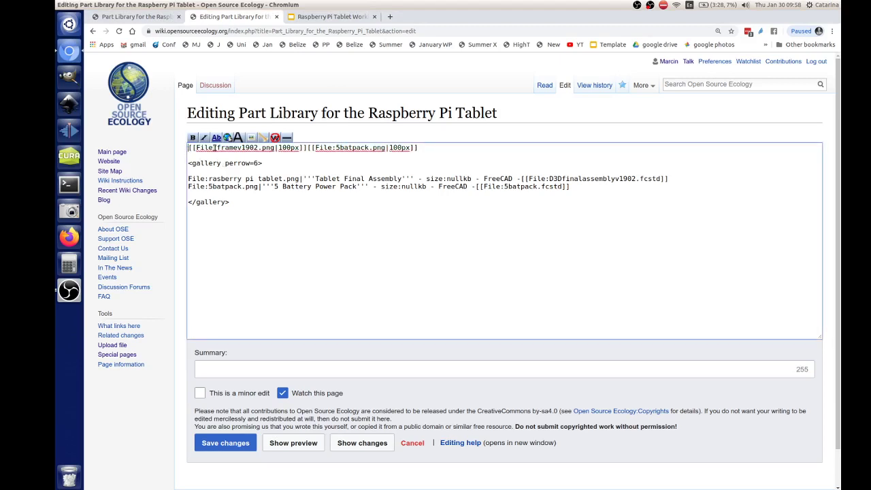
{"action": "key", "text": "Return"}
{"action": "key", "text": "Return"}
{"action": "key", "text": "Up"}
{"action": "key", "text": "Up"}
{"action": "type", "text": "="}
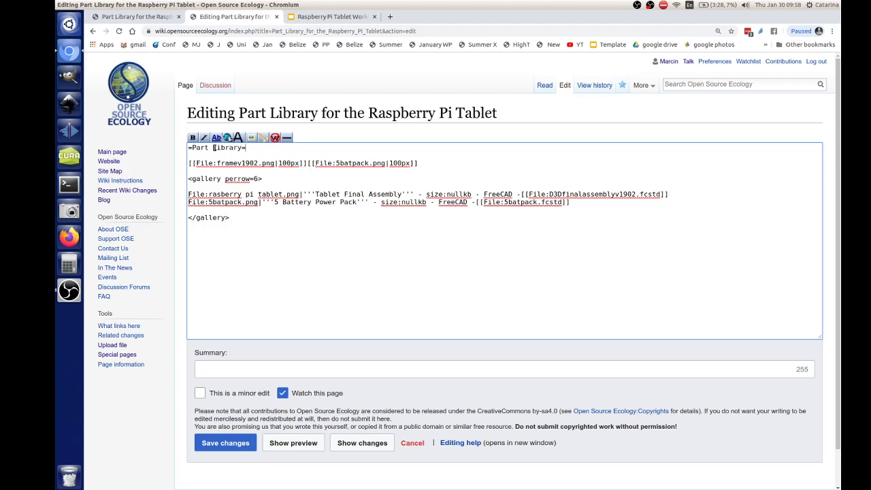
{"action": "key", "text": "Return"}
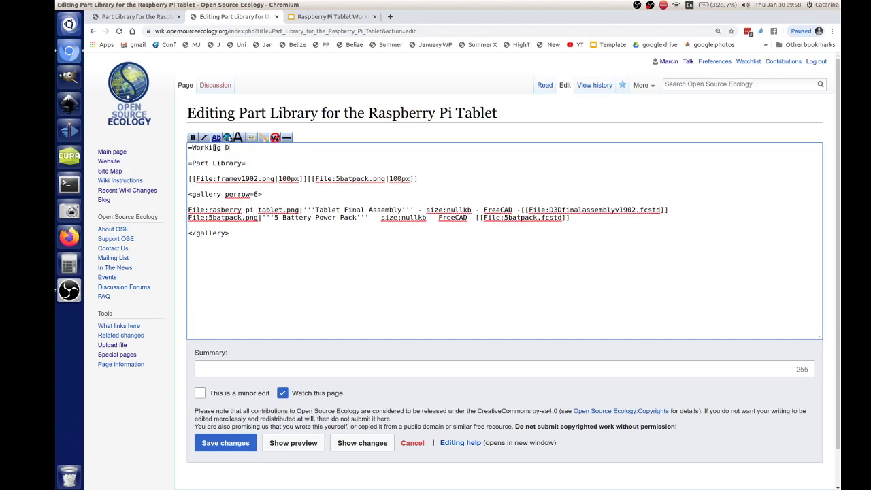
{"action": "key", "text": "Return"}
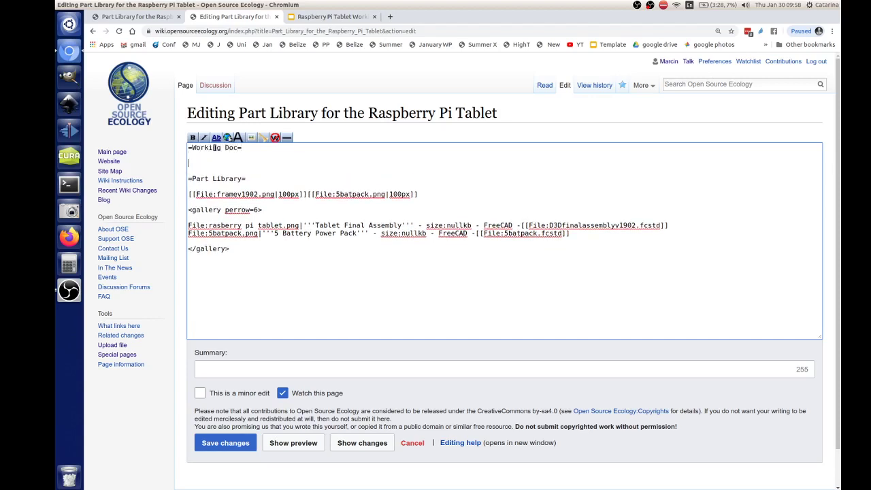
{"action": "scroll", "coordinate": [436, 272], "scroll_direction": "down", "scroll_amount": 2}
{"action": "left_click", "coordinate": [211, 403]}
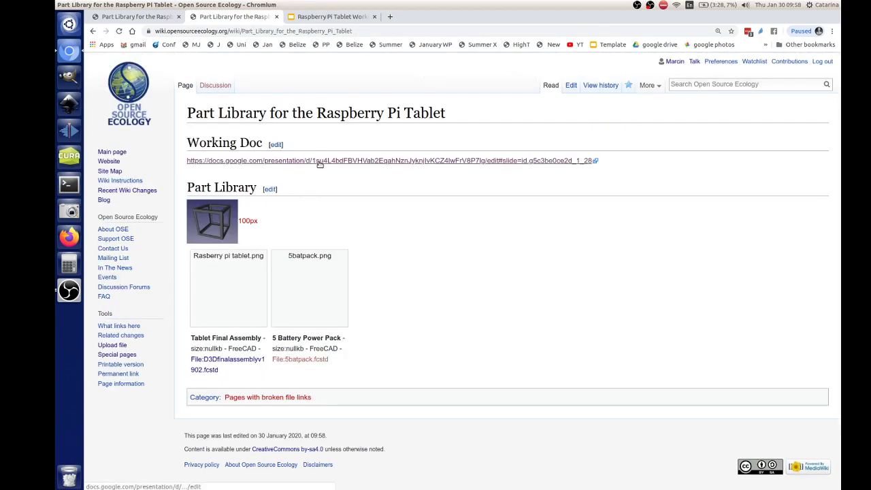
- Open the wiki's presentation link in a new tab
{"action": "right_click", "coordinate": [319, 164]}
{"action": "left_click", "coordinate": [340, 170]}
{"action": "left_click", "coordinate": [334, 15]}
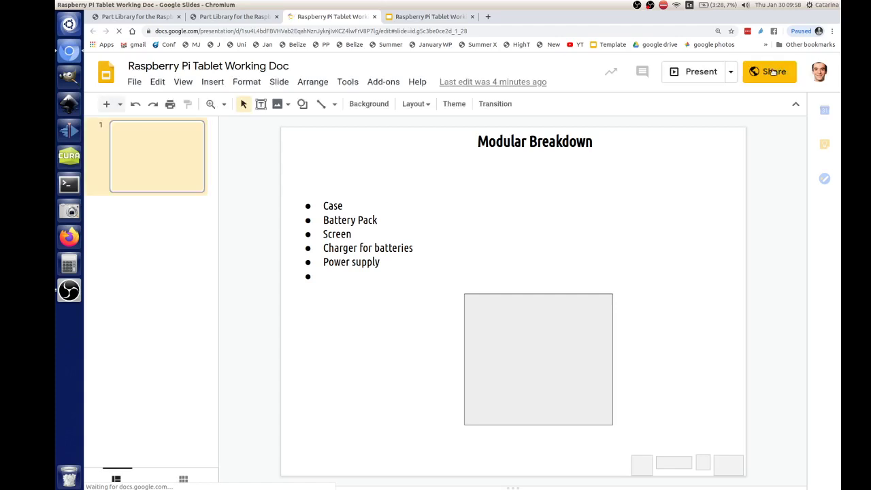
- Change link sharing so anyone on the web can edit the presentation
{"action": "left_click", "coordinate": [772, 71]}
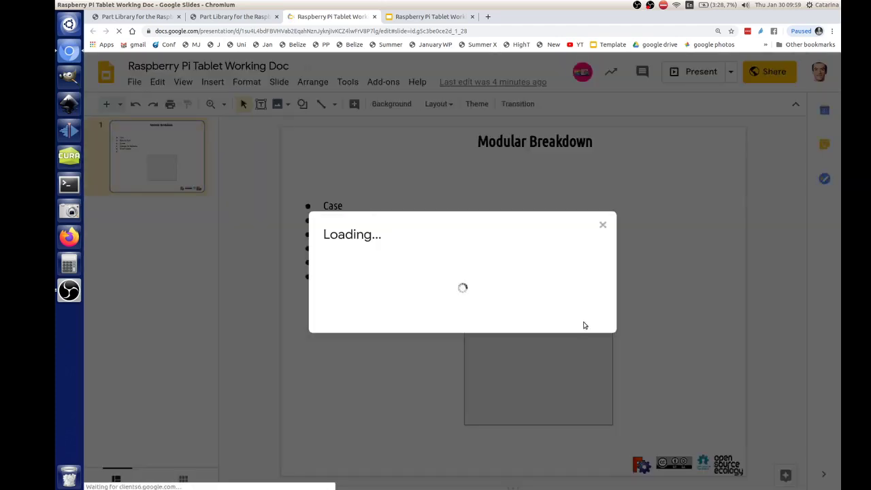
{"action": "left_click", "coordinate": [597, 378]}
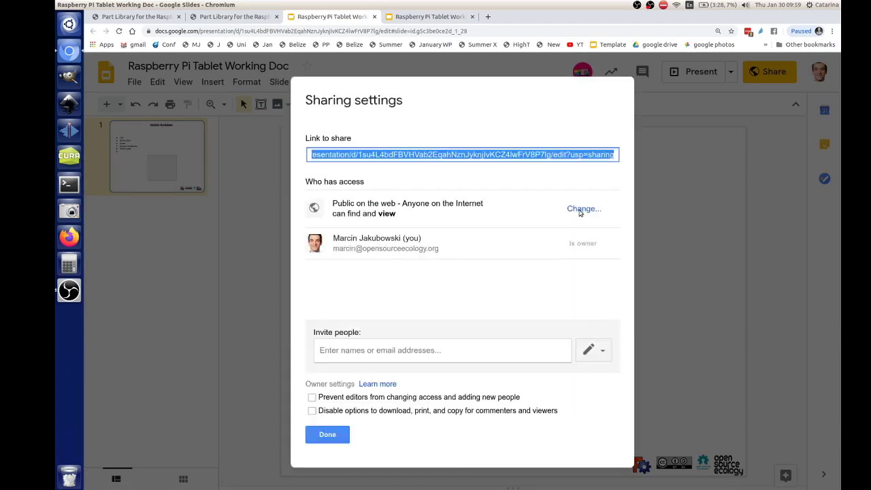
{"action": "left_click", "coordinate": [579, 210]}
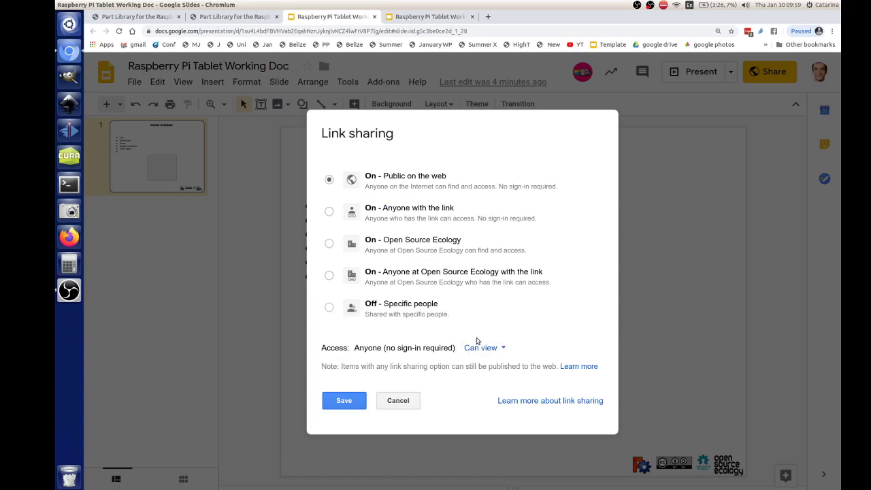
{"action": "left_click", "coordinate": [480, 347]}
{"action": "left_click", "coordinate": [494, 368]}
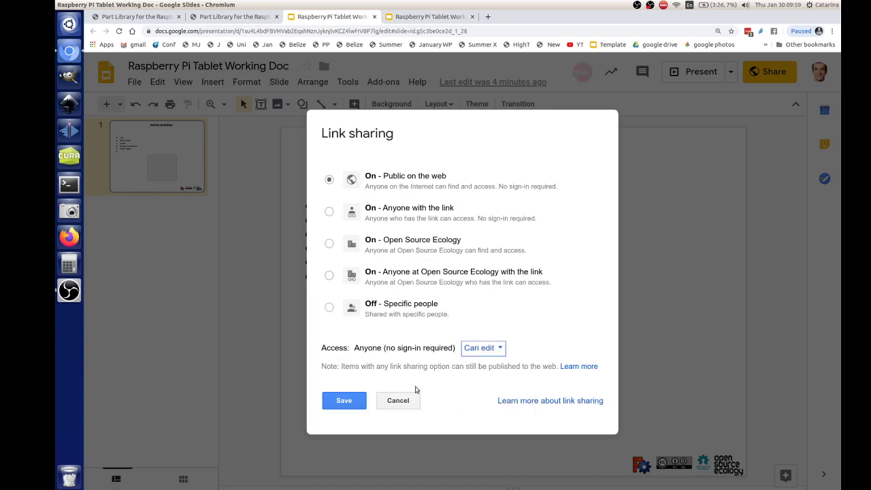
{"action": "left_click", "coordinate": [343, 400]}
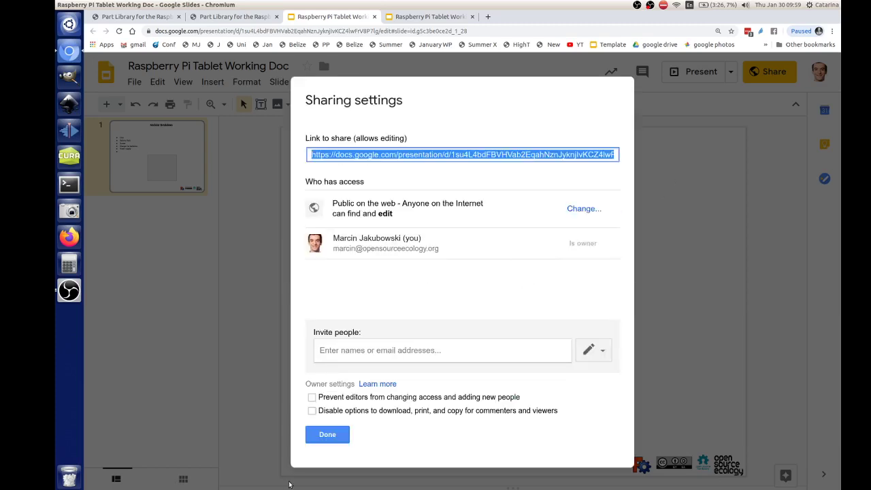
{"action": "left_click", "coordinate": [327, 434]}
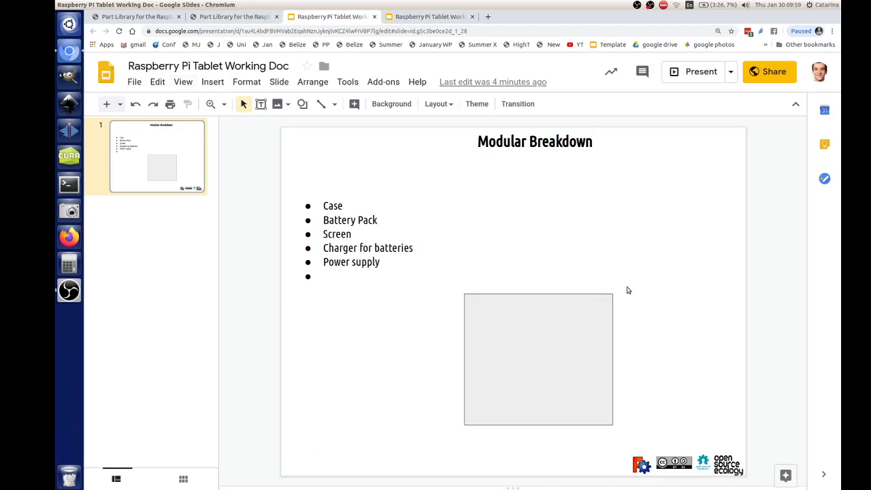
- Shorten the grey box, label it Screen, and raise the bullet list above it
{"action": "key", "text": "ctrl+z"}
{"action": "left_click_drag", "start_coordinate": [618, 278], "coordinate": [618, 324]}
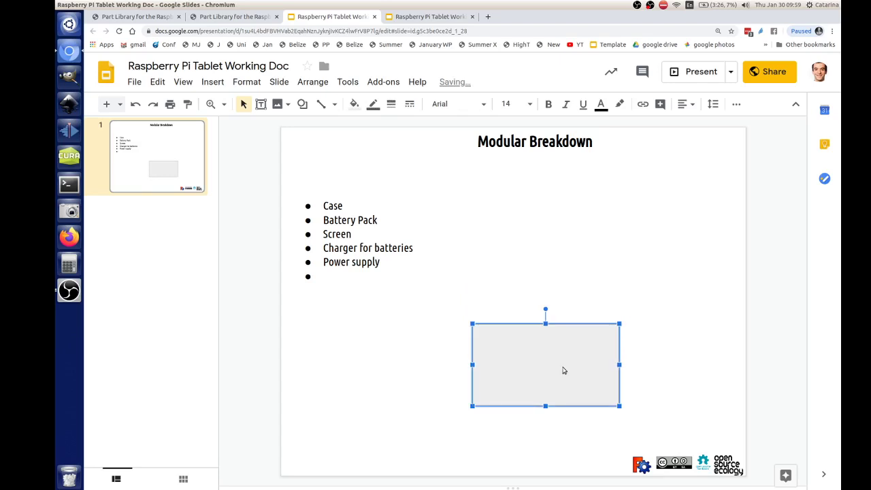
{"action": "type", "text": "Screen"}
{"action": "left_click_drag", "start_coordinate": [319, 194], "coordinate": [329, 164]}
{"action": "left_click_drag", "start_coordinate": [565, 332], "coordinate": [548, 307]}
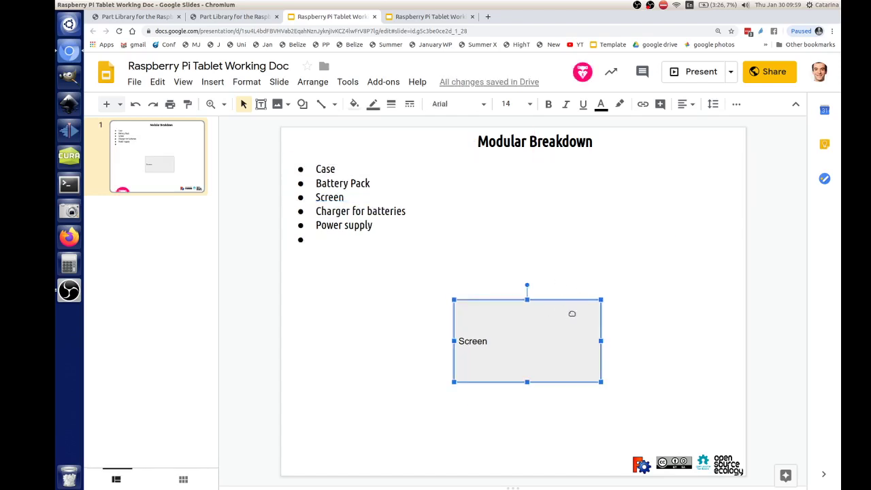
- Copy the Screen box up-right and relabel the copy Case
{"action": "left_click_drag", "start_coordinate": [582, 323], "coordinate": [598, 286]}
{"action": "double_click", "coordinate": [507, 302]}
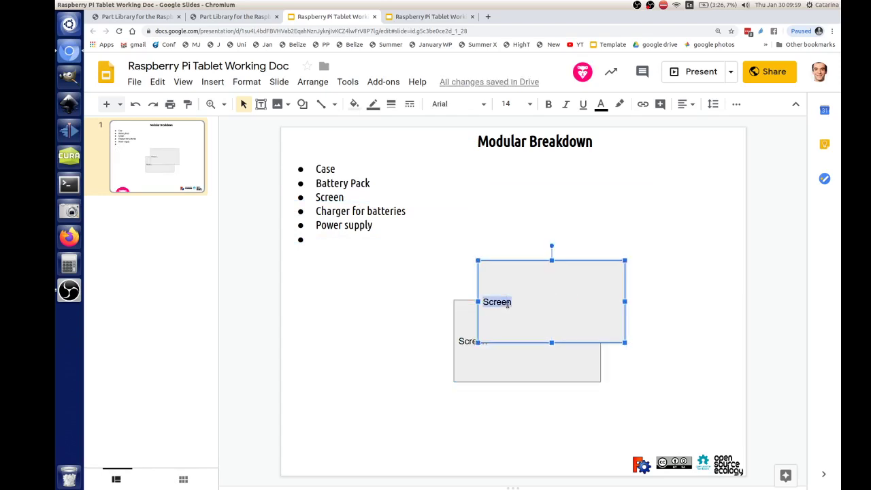
{"action": "type", "text": "Case"}
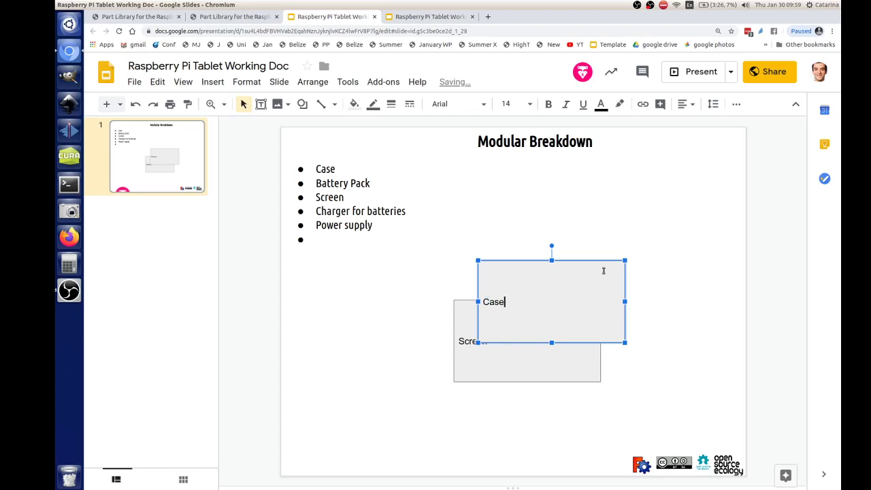
{"action": "left_click_drag", "start_coordinate": [622, 264], "coordinate": [625, 235]}
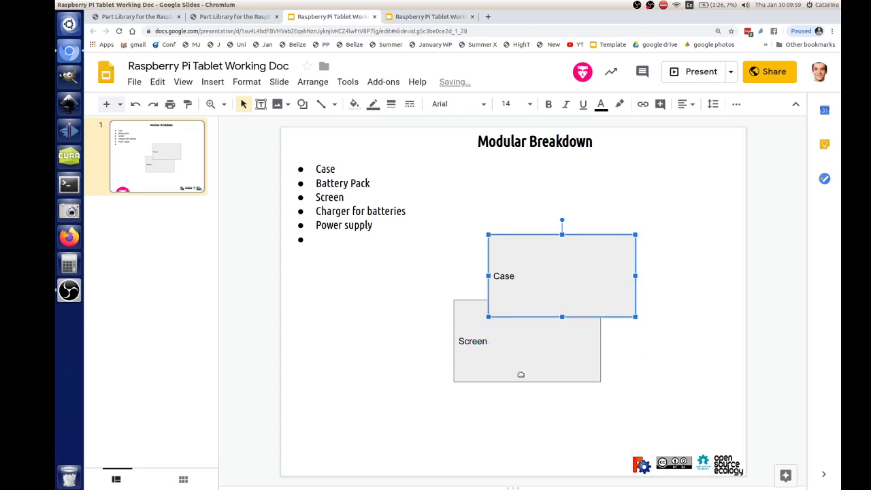
- Add a smaller Cam box copied from Screen and place it beside Screen
{"action": "left_click_drag", "start_coordinate": [519, 374], "coordinate": [355, 422]}
{"action": "double_click", "coordinate": [328, 395]}
{"action": "type", "text": "Cam"}
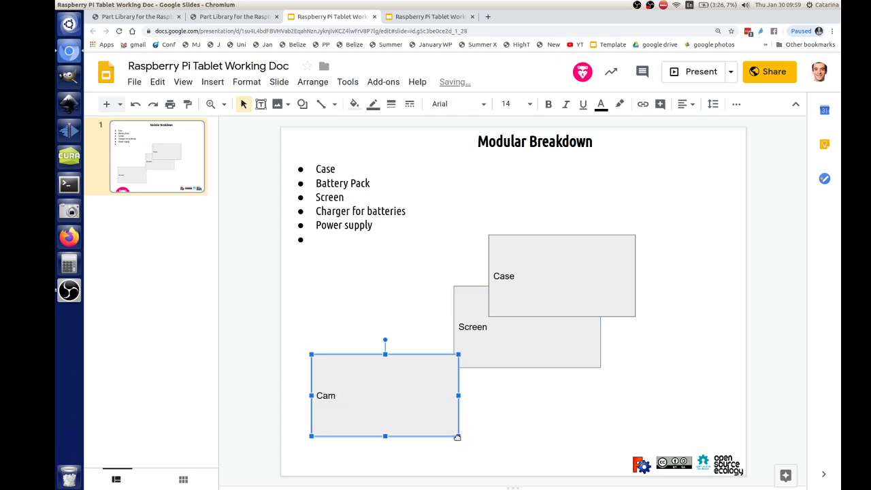
{"action": "left_click_drag", "start_coordinate": [459, 435], "coordinate": [389, 392]}
{"action": "left_click_drag", "start_coordinate": [366, 363], "coordinate": [526, 373]}
- Copy the Cam box and relabel the copy Bat Pack
{"action": "left_click", "coordinate": [487, 378]}
{"action": "double_click", "coordinate": [490, 377]}
{"action": "type", "text": "Bat Pack"}
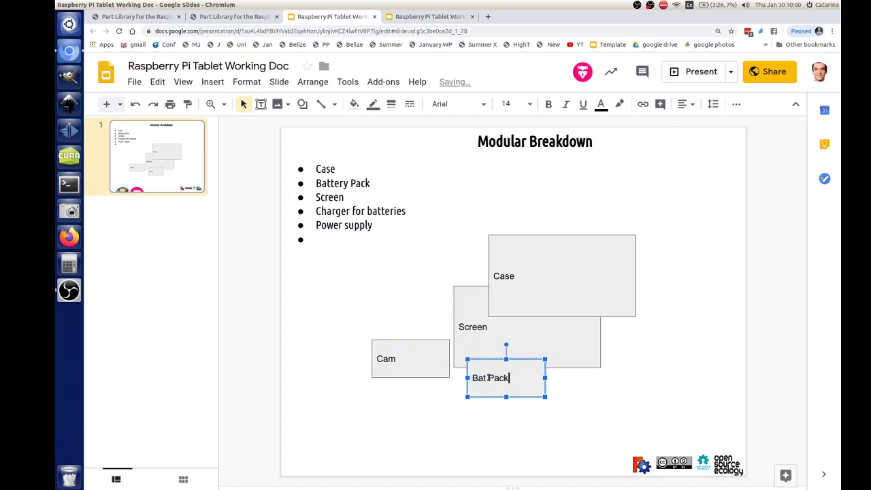
{"action": "left_click", "coordinate": [595, 336]}
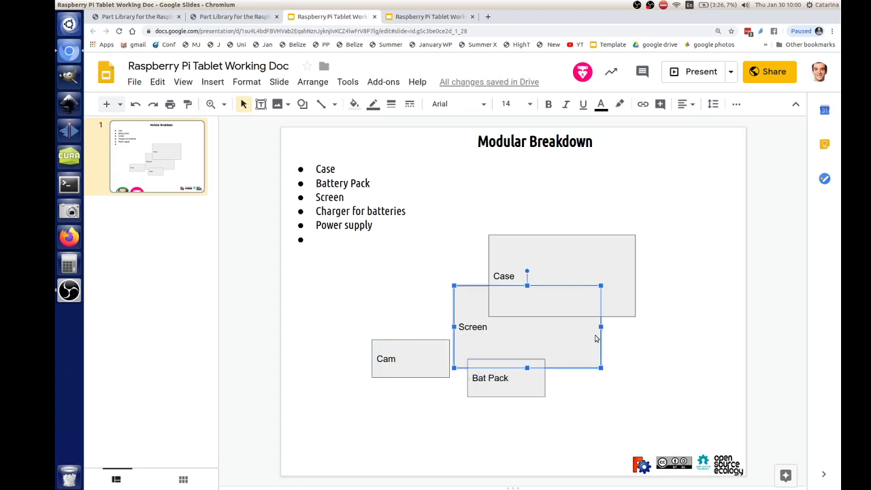
- Add a small Power Adapter box duplicated from Screen, and nudge the Case and Cam boxes
{"action": "key", "text": "ctrl+d"}
{"action": "left_click_drag", "start_coordinate": [595, 338], "coordinate": [749, 373]}
{"action": "left_click_drag", "start_coordinate": [751, 326], "coordinate": [668, 370]}
{"action": "double_click", "coordinate": [633, 385]}
{"action": "type", "text": "Power Adapter"}
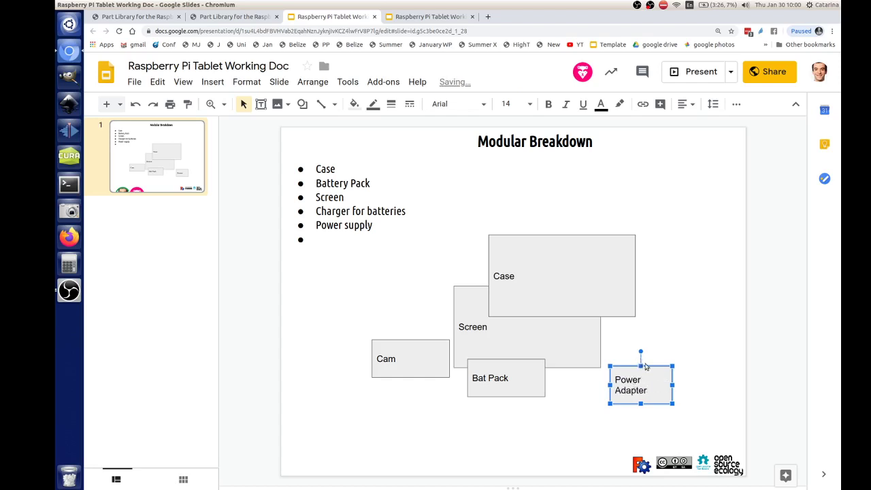
{"action": "left_click_drag", "start_coordinate": [655, 371], "coordinate": [627, 362]}
{"action": "left_click_drag", "start_coordinate": [632, 279], "coordinate": [632, 264]}
{"action": "left_click_drag", "start_coordinate": [436, 362], "coordinate": [450, 360]}
- Copy the Bat Pack box and retype its label as Boost Converter
{"action": "left_click", "coordinate": [523, 382]}
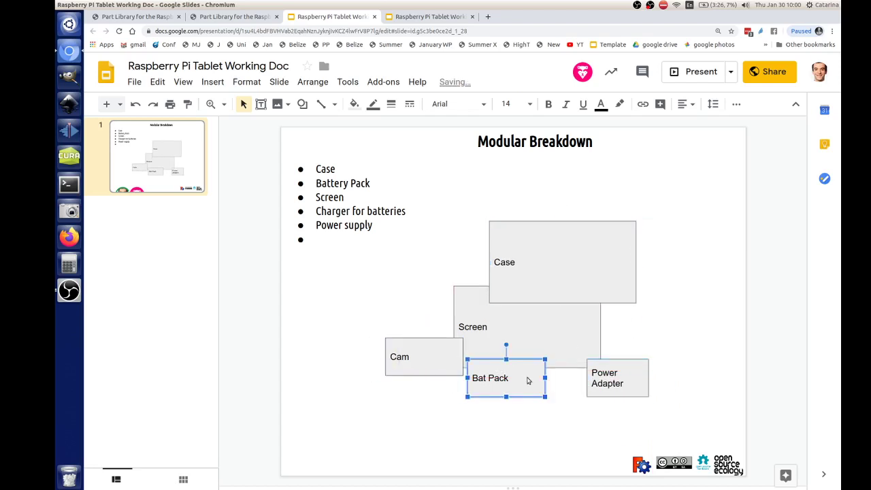
{"action": "left_click_drag", "start_coordinate": [531, 377], "coordinate": [647, 328]}
{"action": "double_click", "coordinate": [605, 328]}
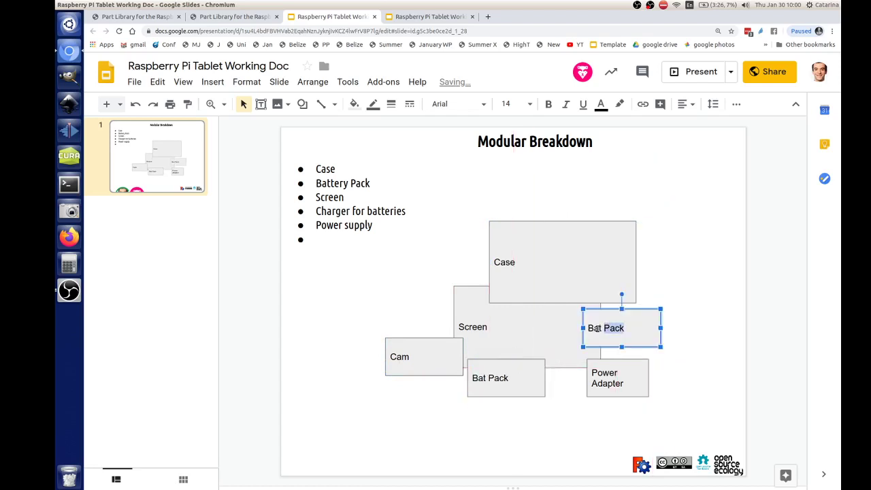
{"action": "triple_click", "coordinate": [596, 327]}
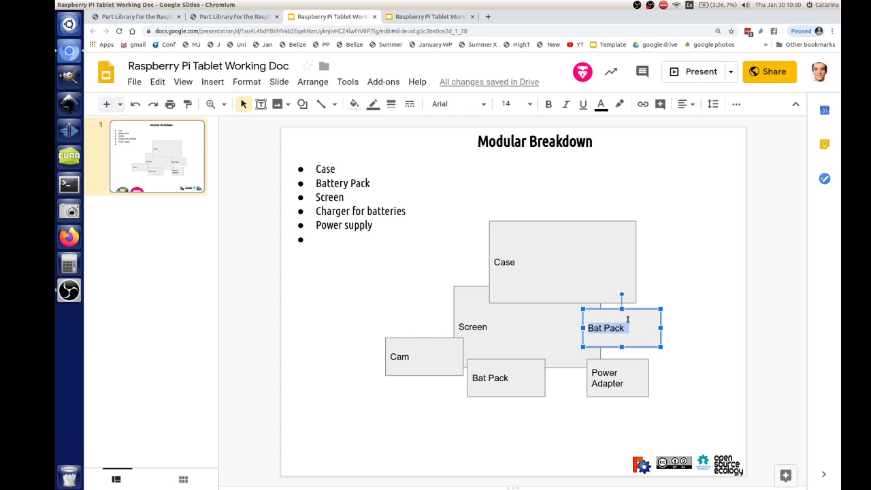
{"action": "type", "text": "Bo"}
{"action": "key", "text": "BackSpace"}
{"action": "type", "text": "BO"}
{"action": "key", "text": "BackSpace"}
{"action": "type", "text": "oos"}
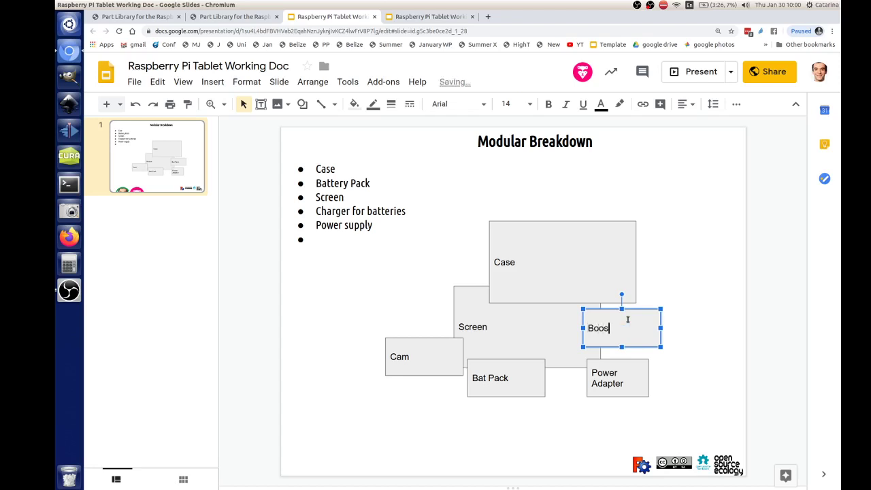
{"action": "type", "text": "t Converter"}
- Rearrange the blocks: Bat Pack lower, Boost Converter narrowed beside it, Power Adapter beside Screen
{"action": "left_click_drag", "start_coordinate": [524, 377], "coordinate": [516, 416]}
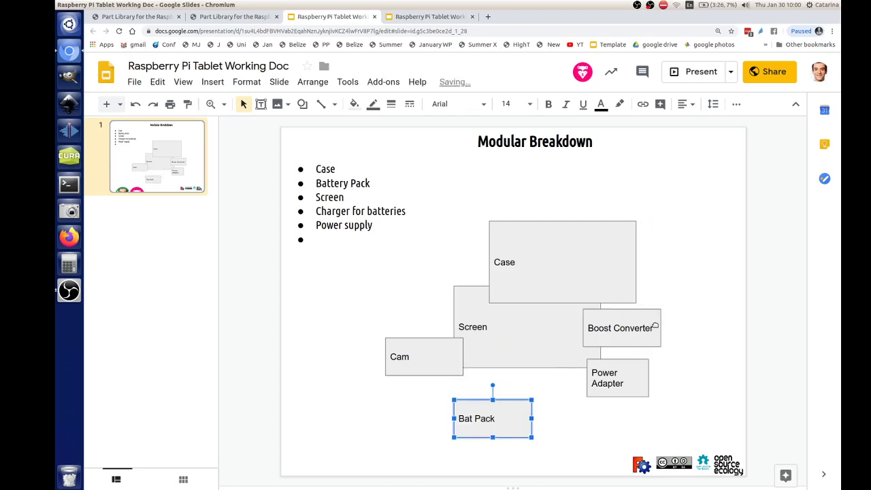
{"action": "left_click", "coordinate": [654, 321]}
{"action": "left_click_drag", "start_coordinate": [657, 311], "coordinate": [546, 385]}
{"action": "left_click_drag", "start_coordinate": [635, 370], "coordinate": [642, 331]}
{"action": "left_click_drag", "start_coordinate": [513, 311], "coordinate": [495, 282]}
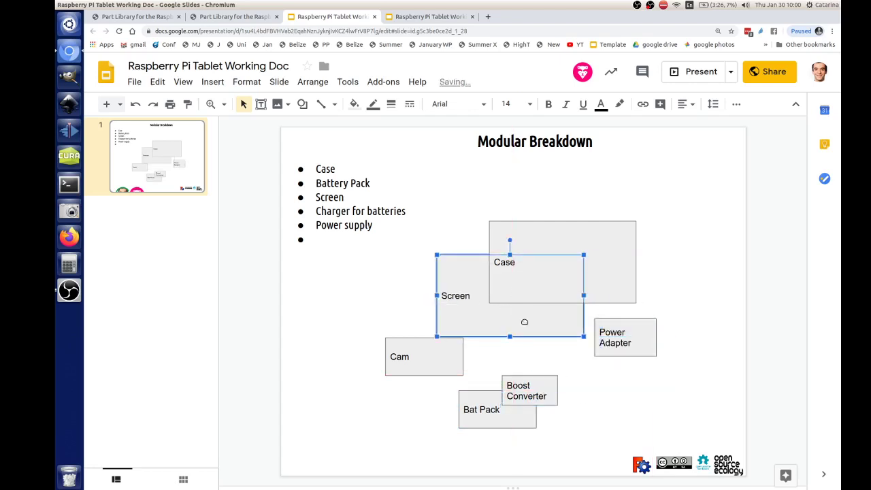
- Add a small Pi box duplicated from the Screen box
{"action": "key", "text": "ctrl+d"}
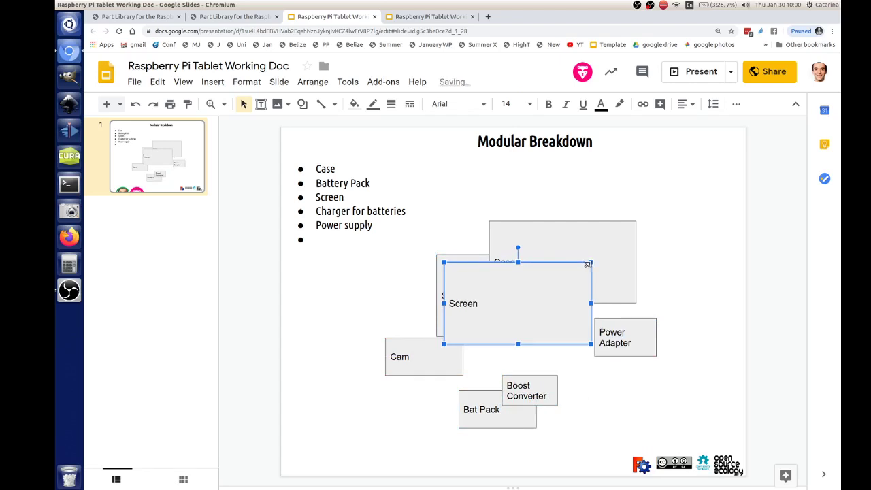
{"action": "left_click_drag", "start_coordinate": [591, 261], "coordinate": [517, 303]}
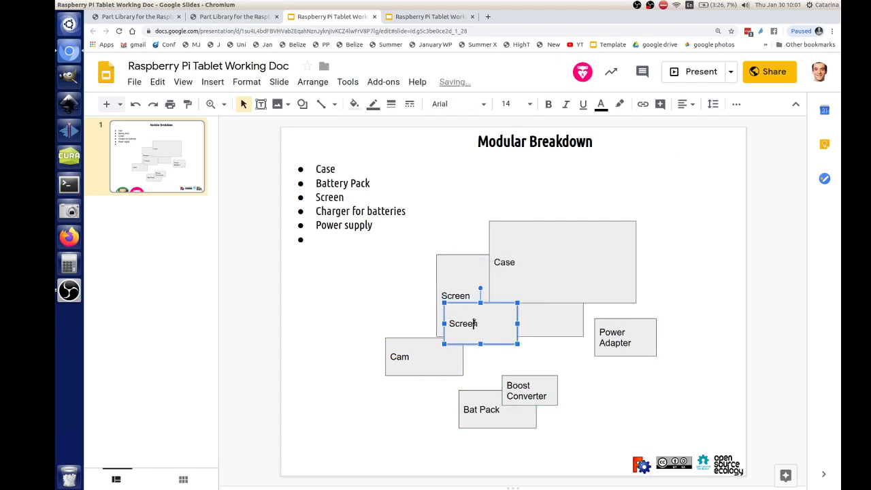
{"action": "double_click", "coordinate": [474, 323]}
{"action": "type", "text": "Pi"}
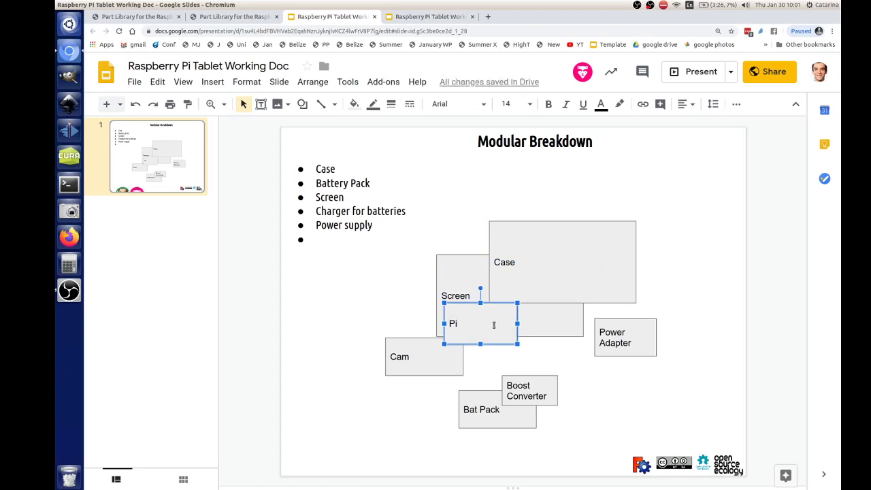
- Set the Pi text to 60 pt and move it above Boost Converter
{"action": "left_click_drag", "start_coordinate": [489, 325], "coordinate": [390, 326]}
{"action": "left_click", "coordinate": [530, 104]}
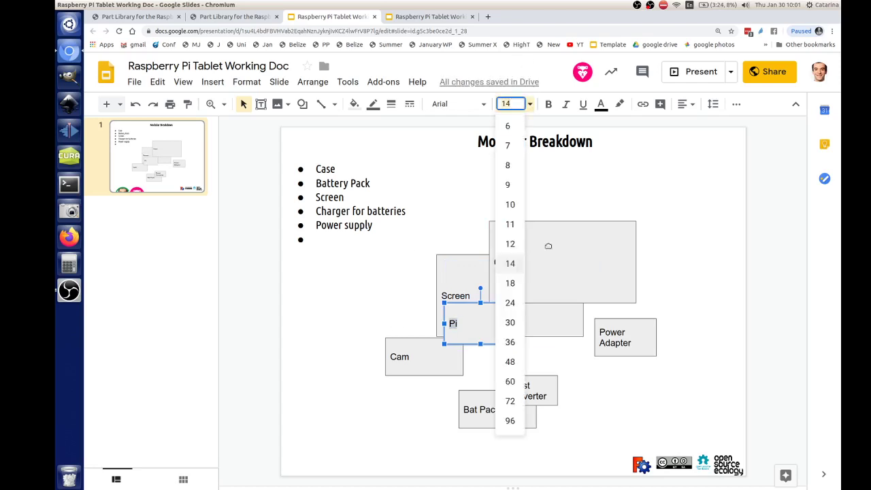
{"action": "left_click", "coordinate": [504, 381]}
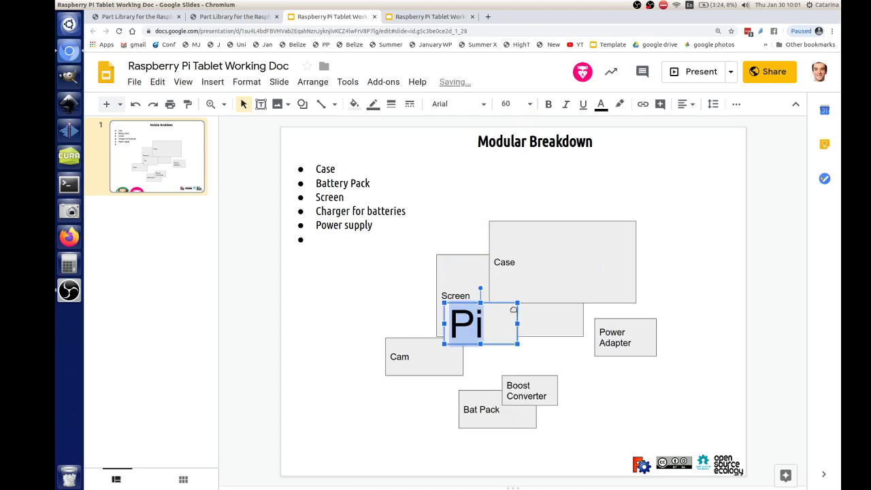
{"action": "left_click_drag", "start_coordinate": [558, 337], "coordinate": [637, 377]}
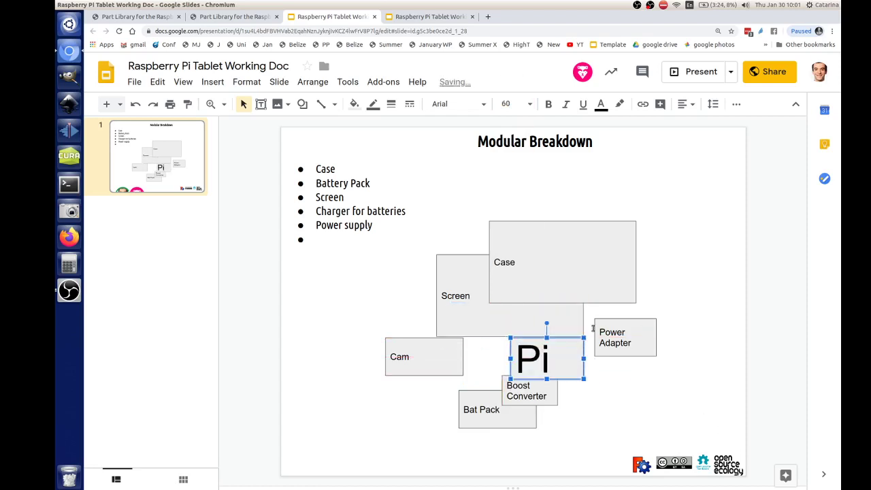
- Stretch the Case box around the components, send it to back, and fill it light green
{"action": "left_click_drag", "start_coordinate": [582, 290], "coordinate": [586, 287]}
{"action": "left_click_drag", "start_coordinate": [494, 300], "coordinate": [382, 442]}
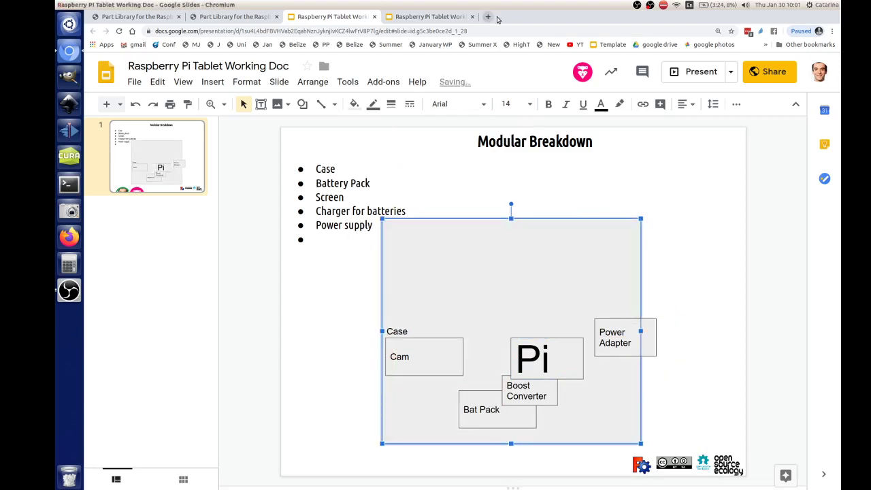
{"action": "key", "text": "ctrl+shift+Down"}
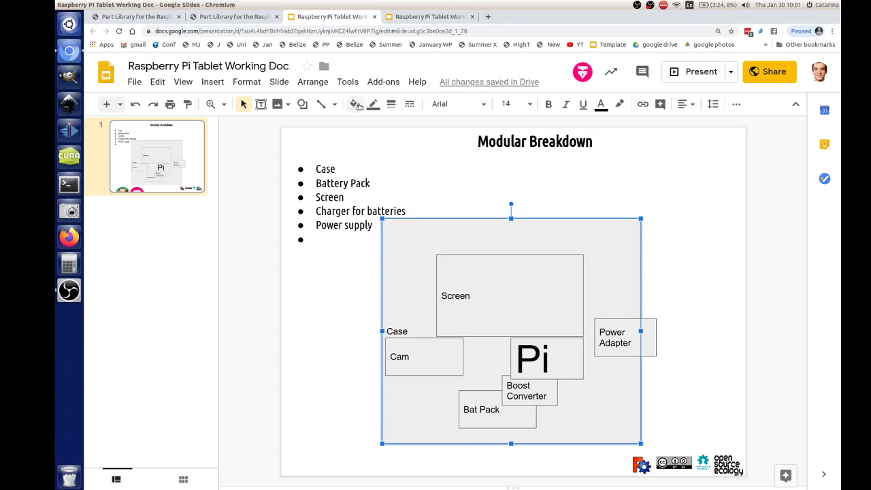
{"action": "left_click", "coordinate": [354, 103]}
{"action": "left_click", "coordinate": [413, 199]}
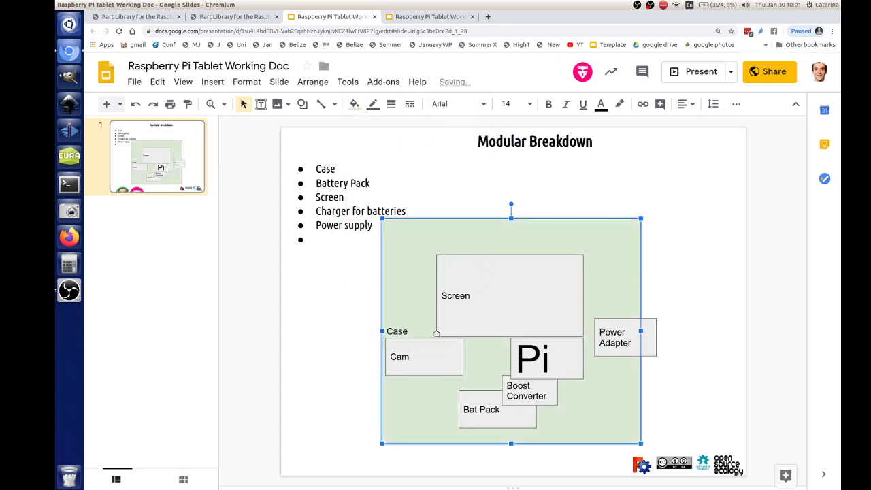
- Enlarge the Case label to 24 pt and place Cam just beneath it
{"action": "double_click", "coordinate": [398, 330]}
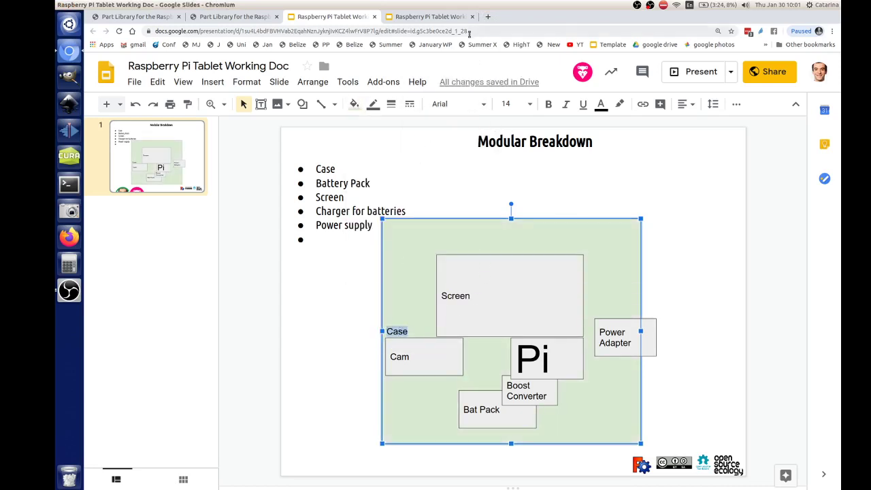
{"action": "left_click", "coordinate": [530, 104]}
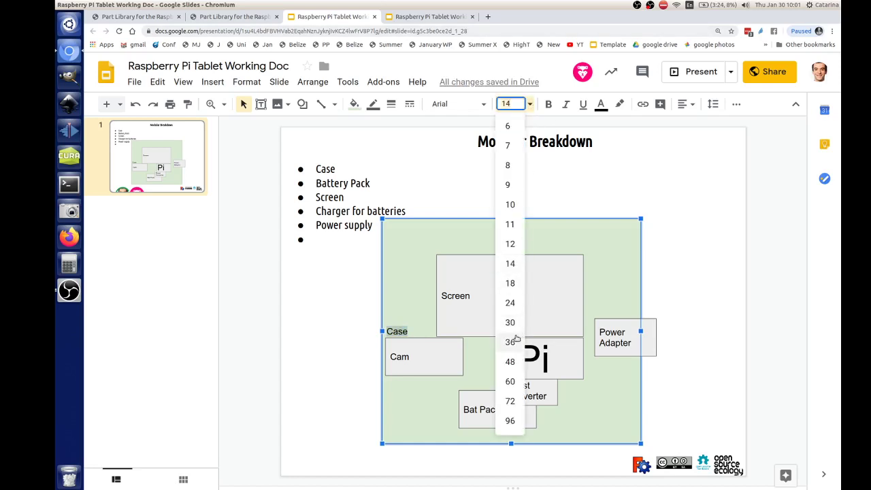
{"action": "left_click", "coordinate": [520, 285]}
{"action": "mouse_move", "coordinate": [466, 355]}
{"action": "left_mouse_down"}
{"action": "mouse_move", "coordinate": [468, 363]}
{"action": "mouse_move", "coordinate": [483, 307]}
{"action": "mouse_move", "coordinate": [491, 333]}
{"action": "mouse_move", "coordinate": [470, 366]}
{"action": "left_mouse_up"}
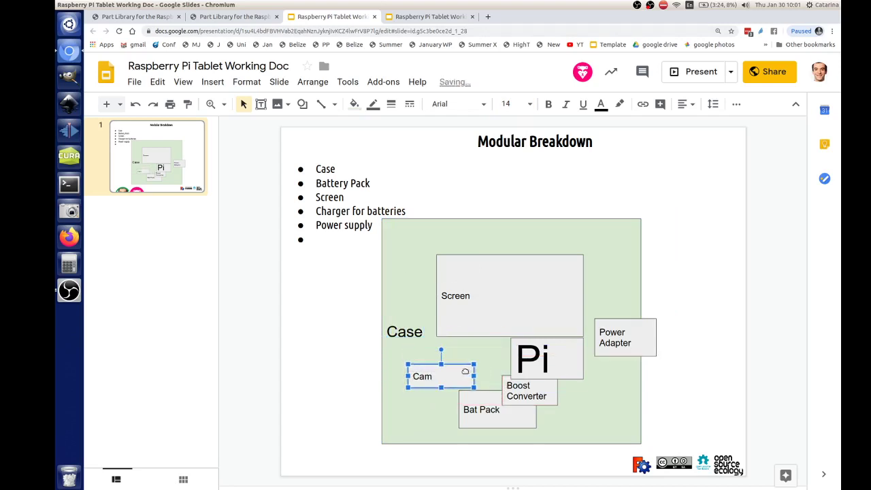
{"action": "left_click_drag", "start_coordinate": [464, 371], "coordinate": [453, 359]}
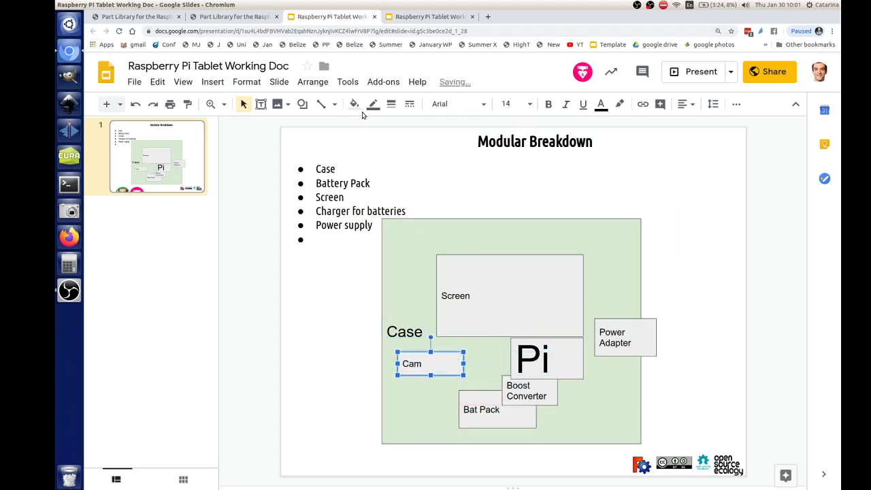
{"action": "left_click", "coordinate": [334, 104]}
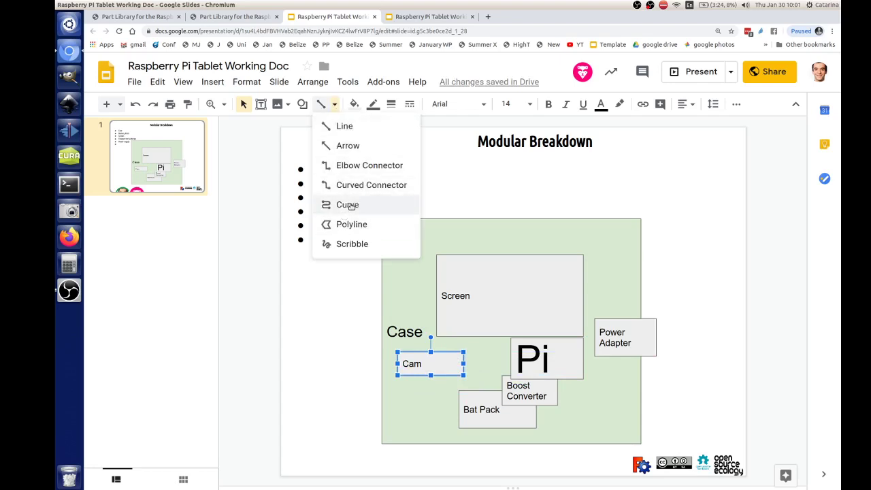
- Draw curved connectors from Cam, Power Adapter and Screen to the Pi box, adjusting box positions
{"action": "left_click", "coordinate": [348, 205]}
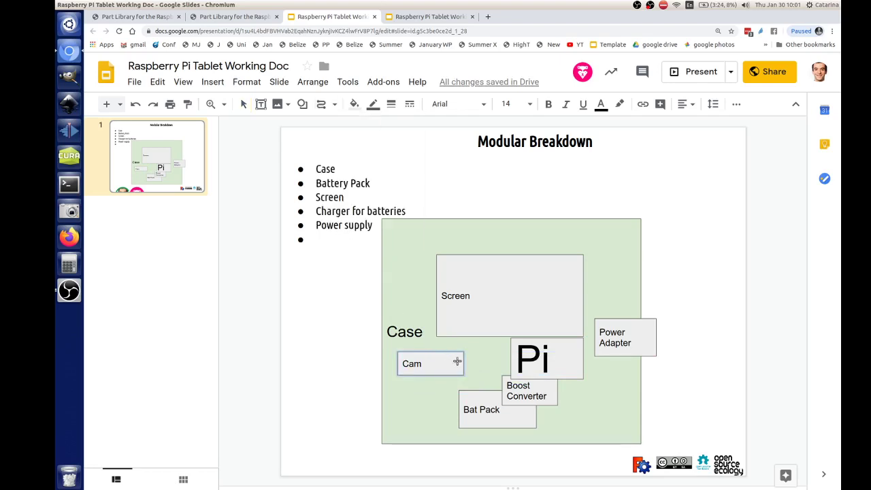
{"action": "left_click", "coordinate": [464, 364]}
{"action": "left_click", "coordinate": [491, 350]}
{"action": "double_click", "coordinate": [511, 354]}
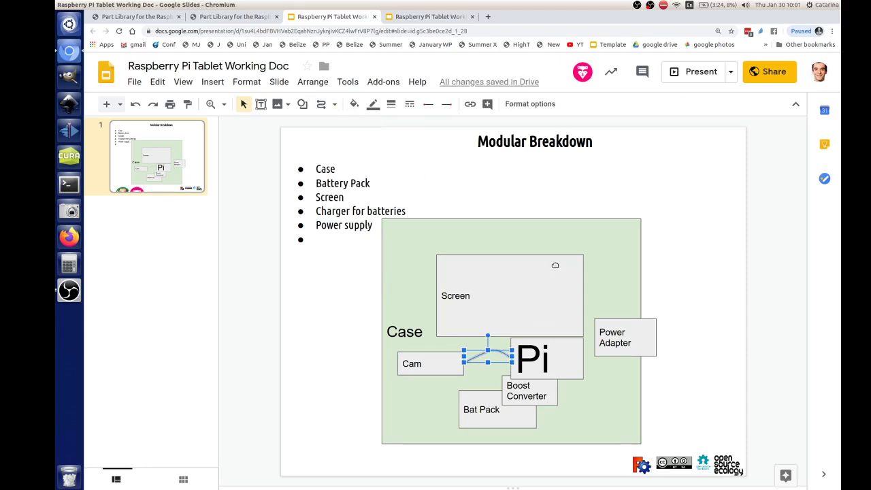
{"action": "left_click_drag", "start_coordinate": [556, 270], "coordinate": [556, 263]}
{"action": "left_click_drag", "start_coordinate": [651, 344], "coordinate": [713, 369]}
{"action": "left_click", "coordinate": [321, 104]}
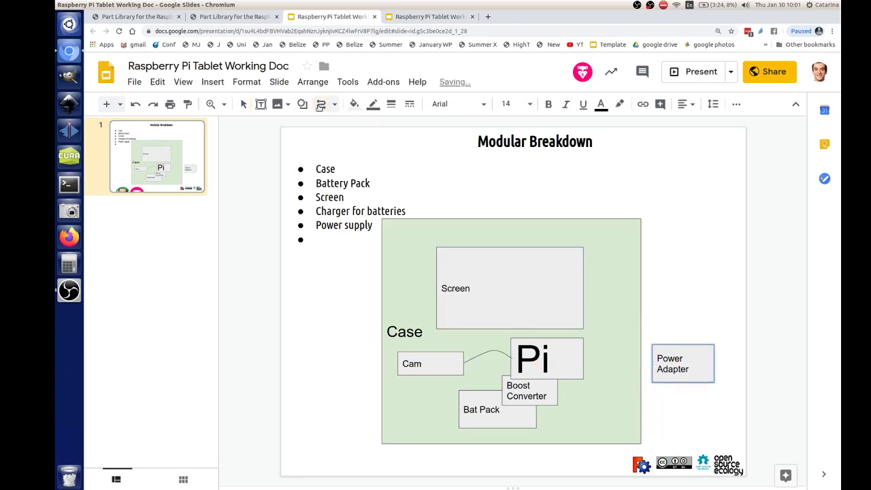
{"action": "left_click_drag", "start_coordinate": [650, 369], "coordinate": [583, 371]}
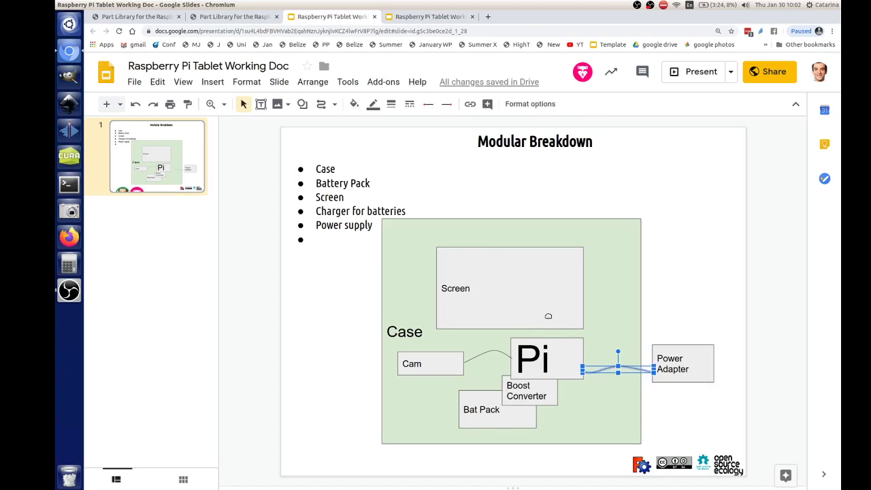
{"action": "left_click_drag", "start_coordinate": [552, 299], "coordinate": [559, 279]}
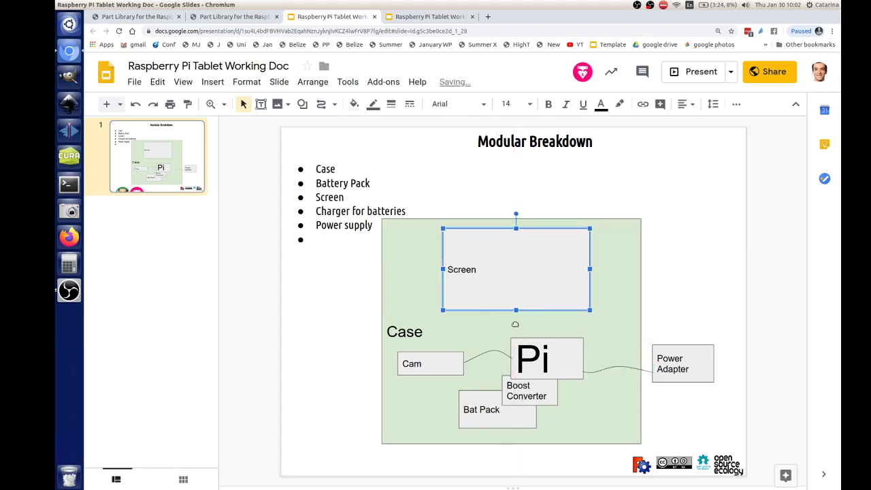
{"action": "left_click", "coordinate": [321, 104]}
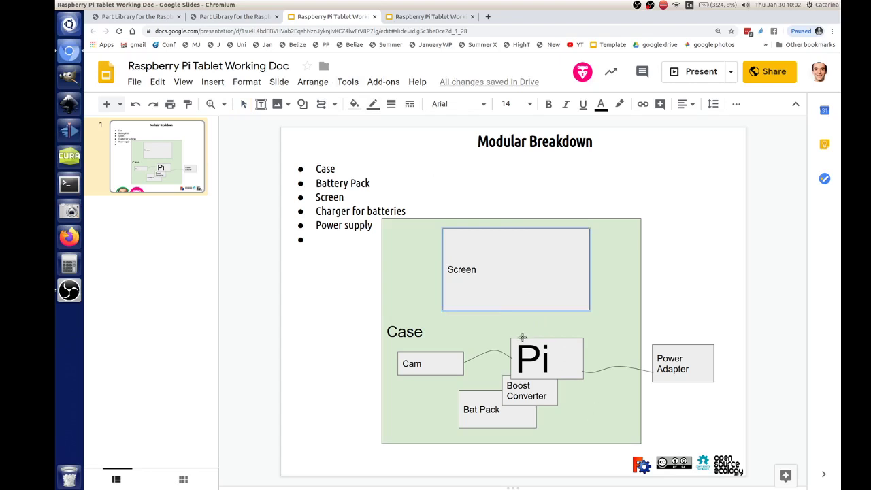
{"action": "mouse_move", "coordinate": [522, 337]}
{"action": "left_mouse_down"}
{"action": "mouse_move", "coordinate": [505, 308]}
{"action": "mouse_move", "coordinate": [536, 327]}
{"action": "mouse_move", "coordinate": [528, 330]}
{"action": "mouse_move", "coordinate": [537, 314]}
{"action": "left_mouse_up"}
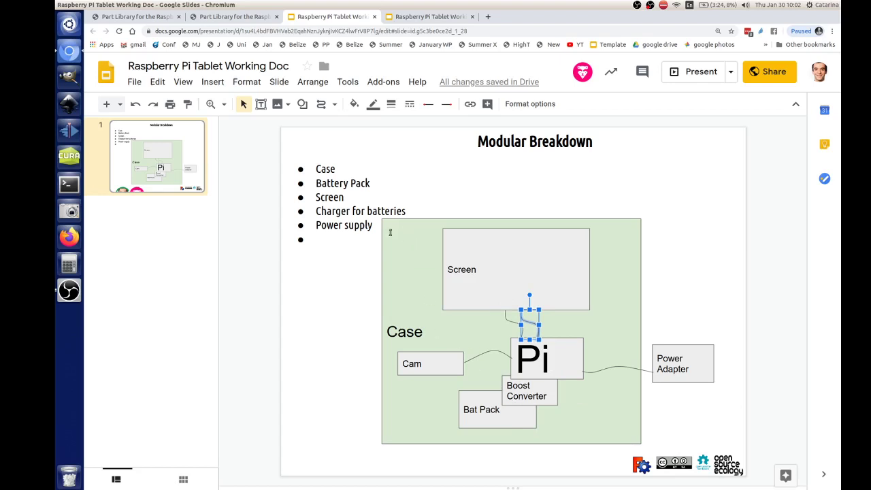
- Fill the Case rectangle light red
{"action": "left_click", "coordinate": [389, 232]}
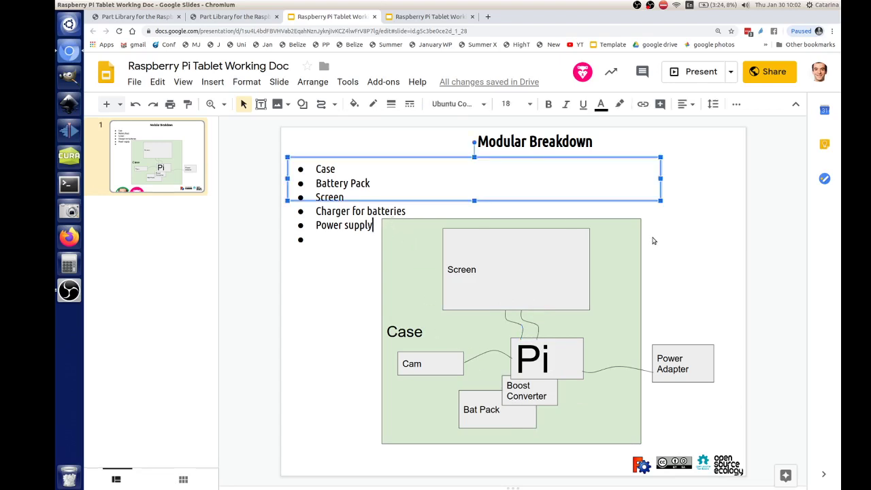
{"action": "left_click", "coordinate": [616, 251]}
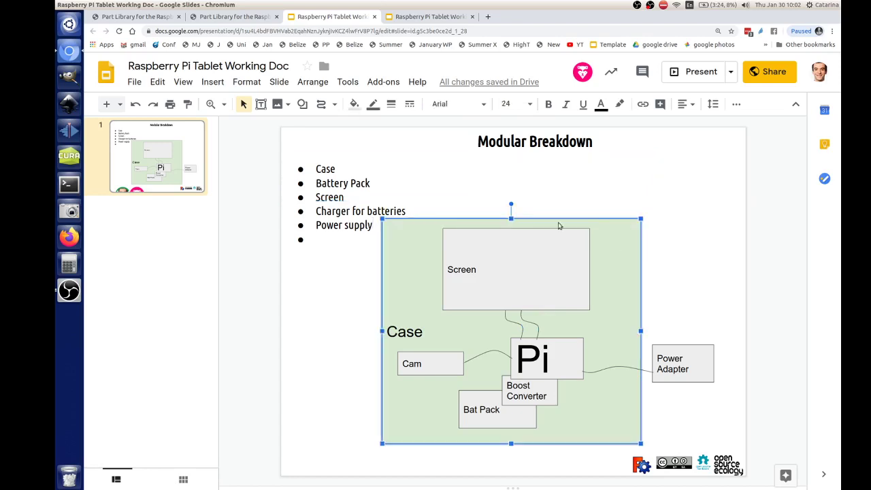
{"action": "left_click", "coordinate": [354, 103]}
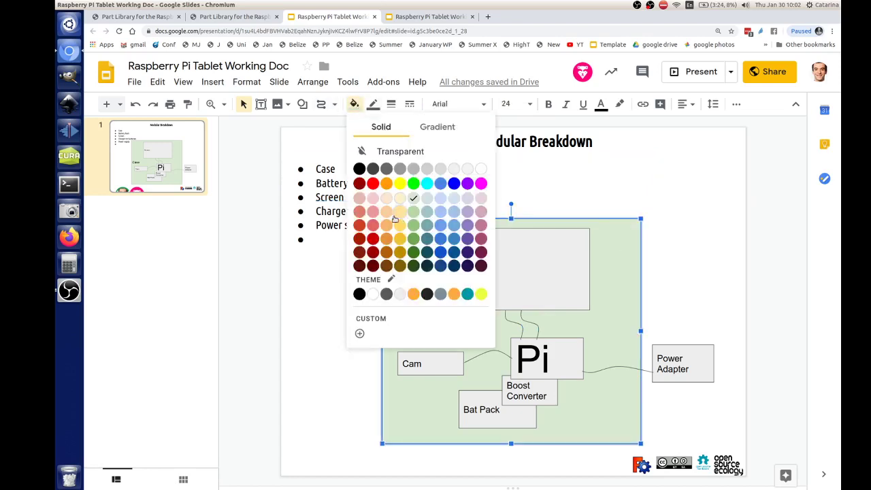
{"action": "left_click", "coordinate": [373, 211]}
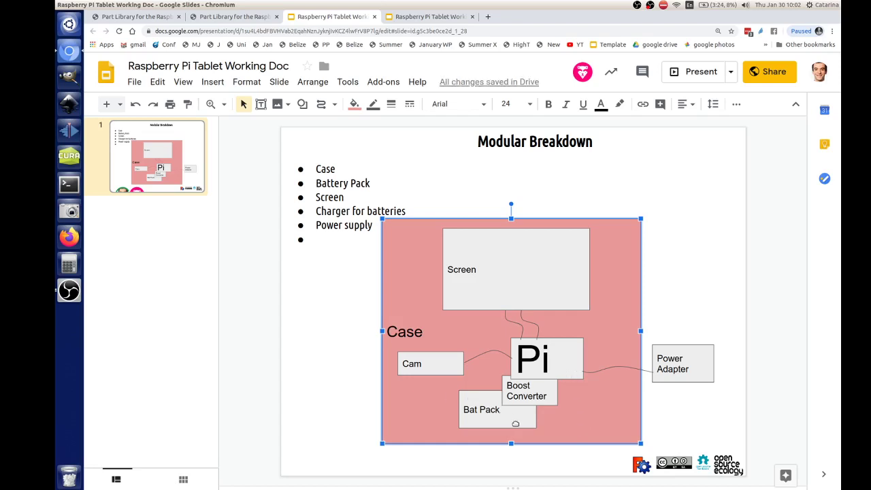
- Give the Bat Pack box a lavender fill and deselect it
{"action": "left_click", "coordinate": [515, 423]}
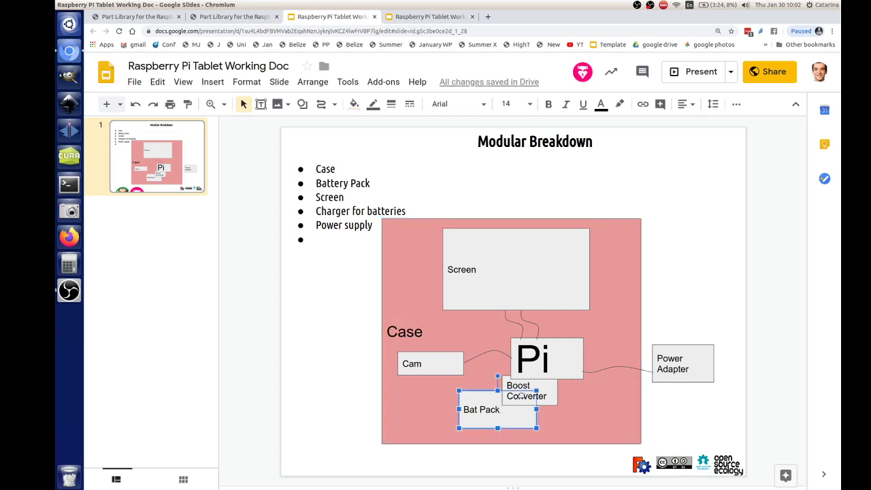
{"action": "left_click", "coordinate": [355, 105]}
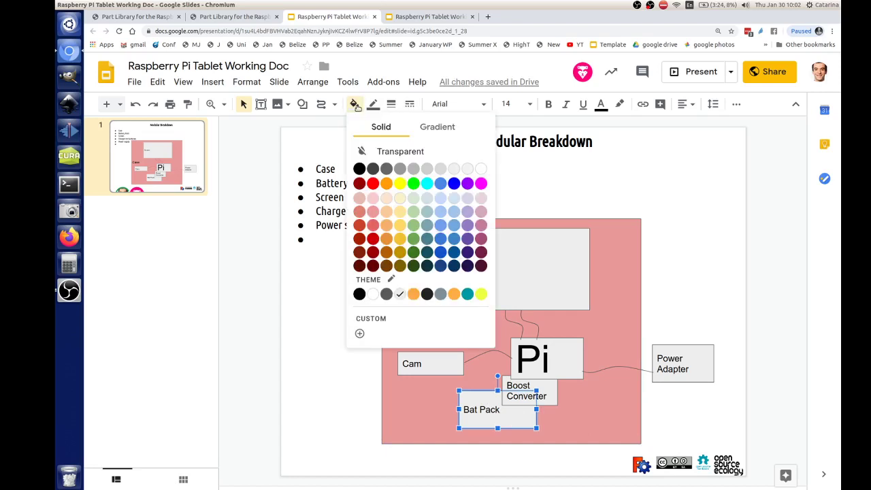
{"action": "left_click", "coordinate": [373, 211]}
{"action": "left_click", "coordinate": [358, 107]}
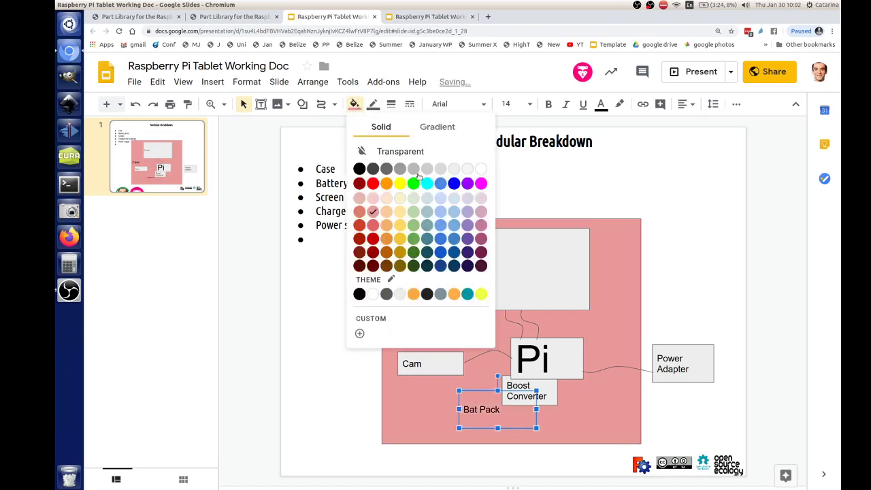
{"action": "left_click", "coordinate": [468, 211]}
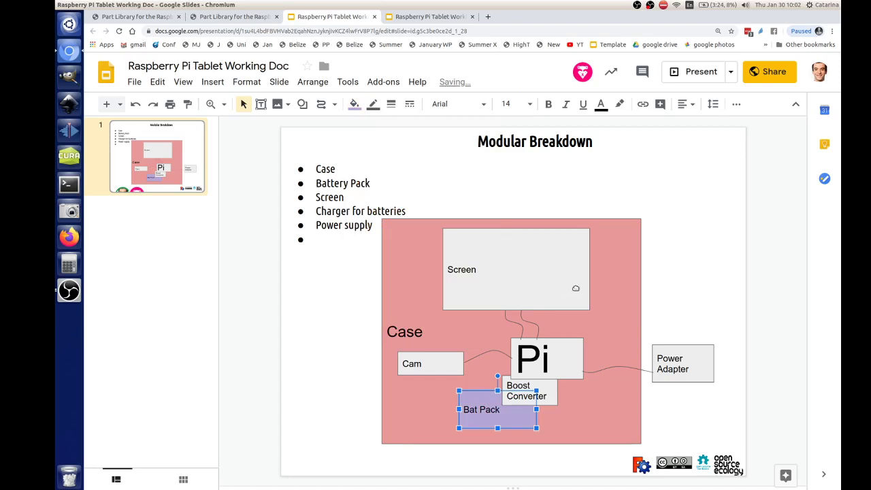
{"action": "key", "text": "Escape"}
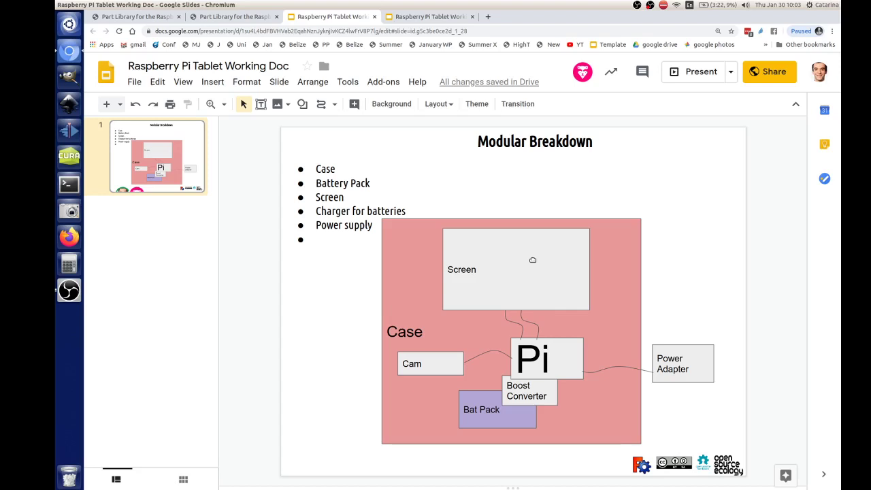
- Duplicate the Modular Breakdown slide and retitle the copy 'Interface Design'
{"action": "left_click", "coordinate": [280, 81]}
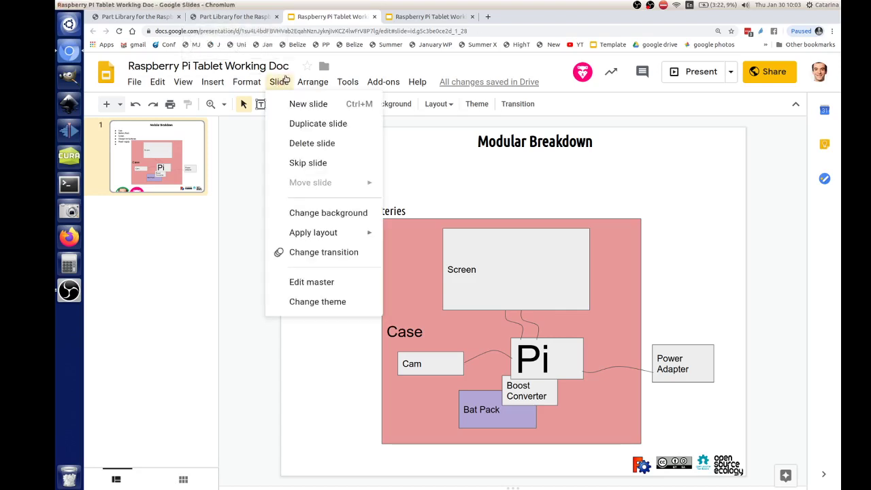
{"action": "left_click", "coordinate": [298, 124]}
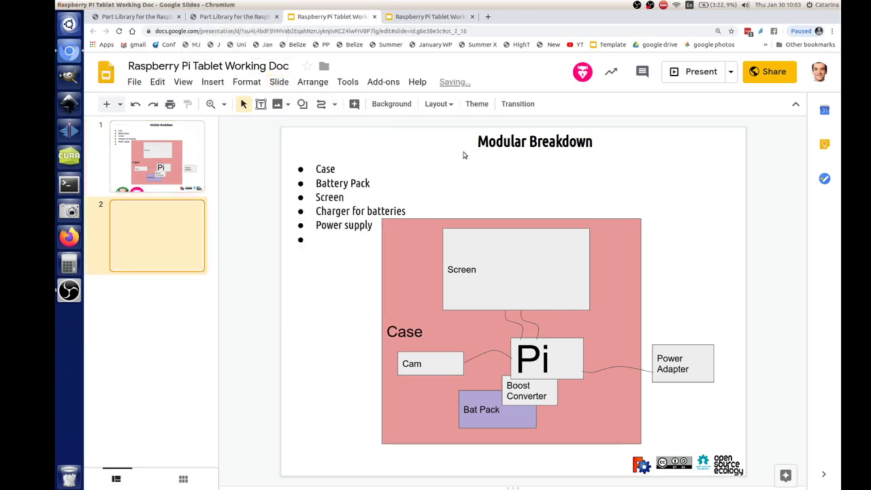
{"action": "left_click", "coordinate": [499, 139]}
{"action": "triple_click", "coordinate": [498, 146]}
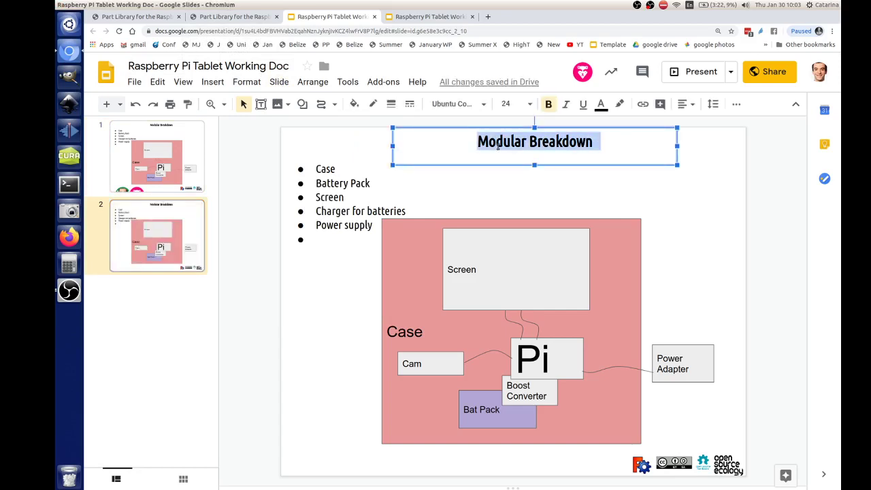
{"action": "type", "text": "Interfa"}
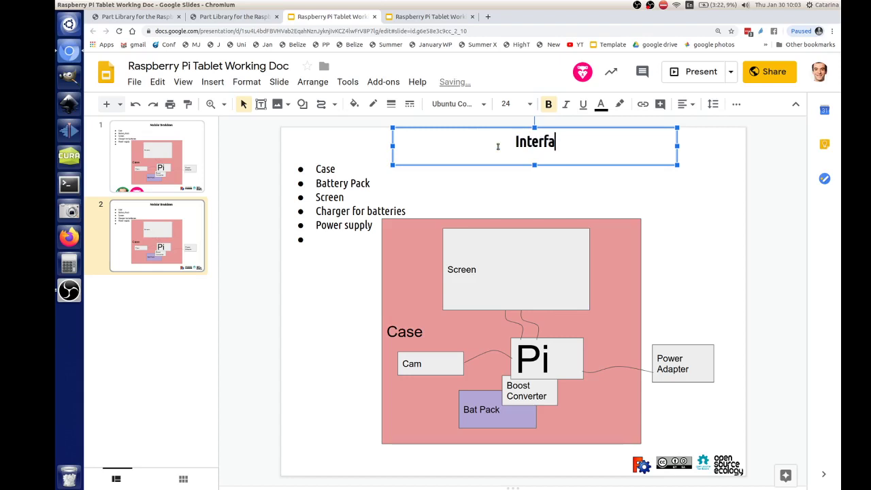
{"action": "type", "text": "ce Design"}
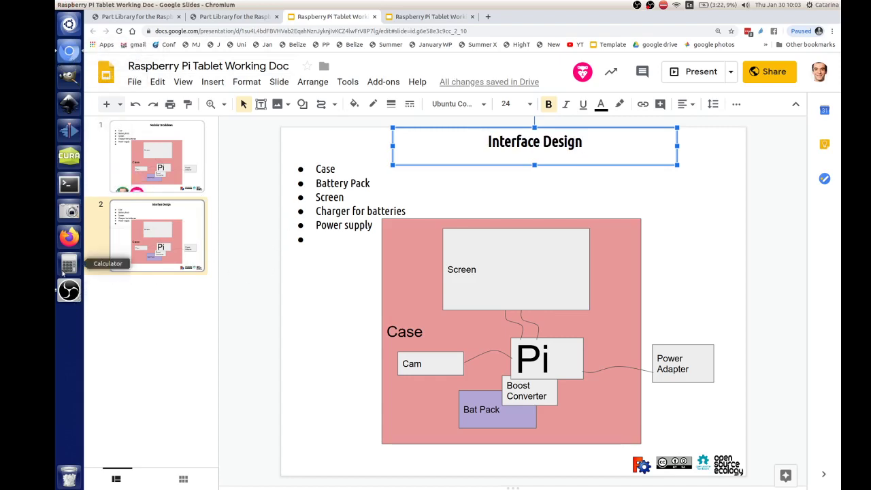
{"action": "left_click", "coordinate": [69, 290]}
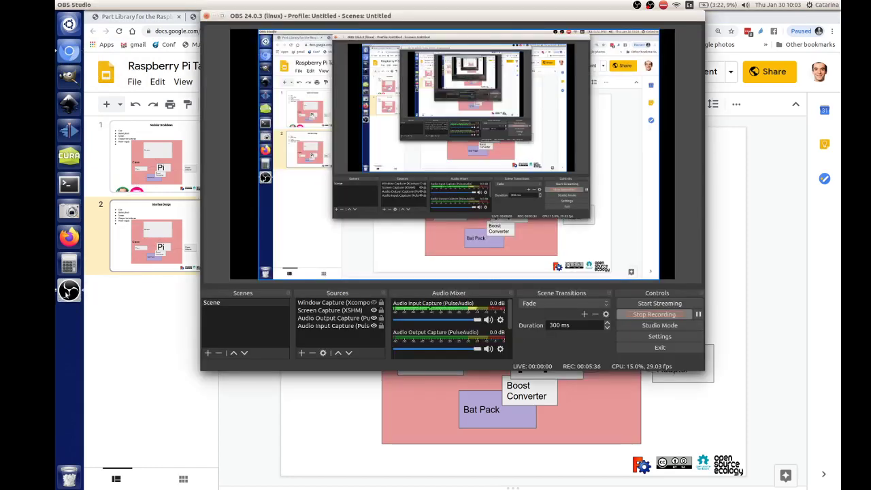
{"action": "left_click", "coordinate": [138, 330]}
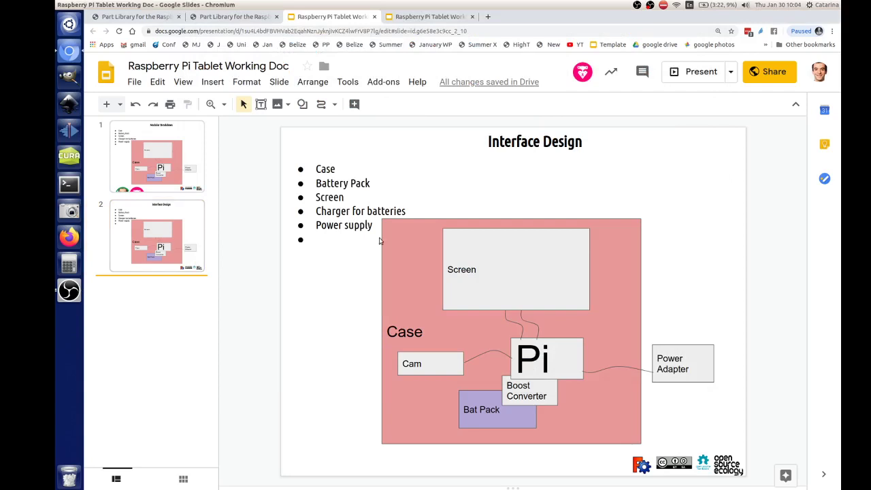
{"action": "left_click", "coordinate": [179, 207]}
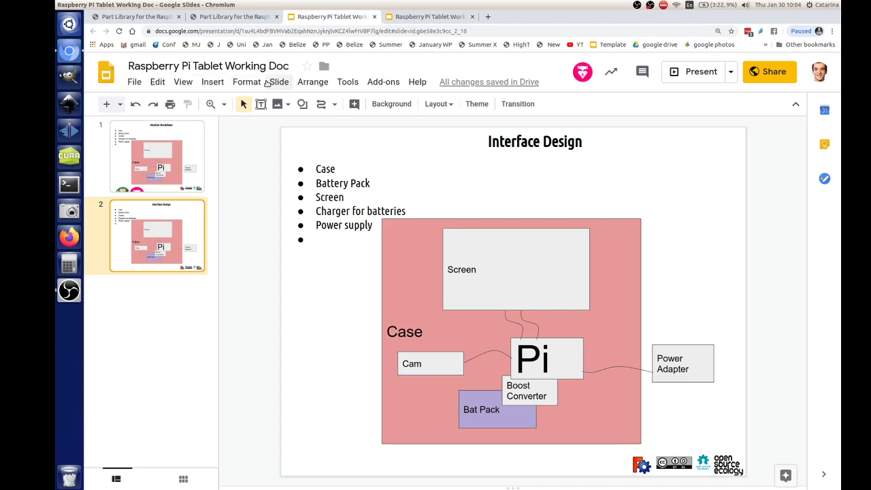
- Duplicate the Interface Design slide as slide 3 and retype its title as 'Requirement'
{"action": "left_click", "coordinate": [279, 83]}
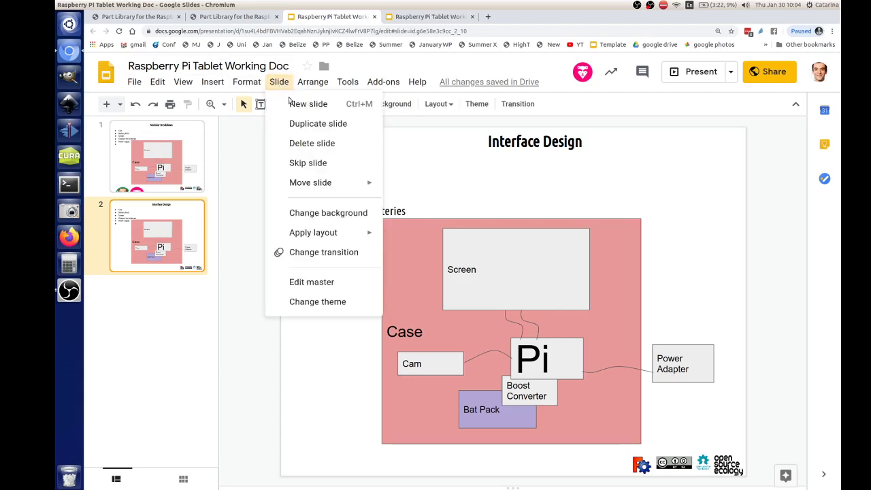
{"action": "left_click", "coordinate": [294, 123]}
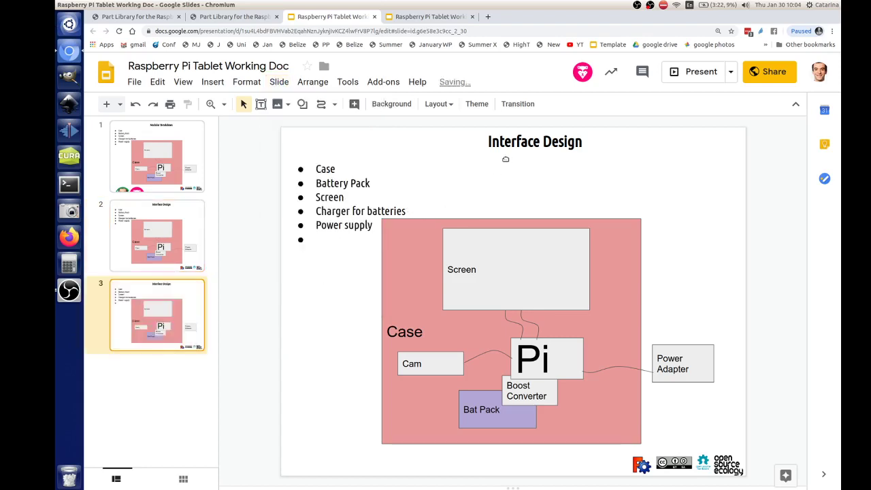
{"action": "double_click", "coordinate": [512, 141]}
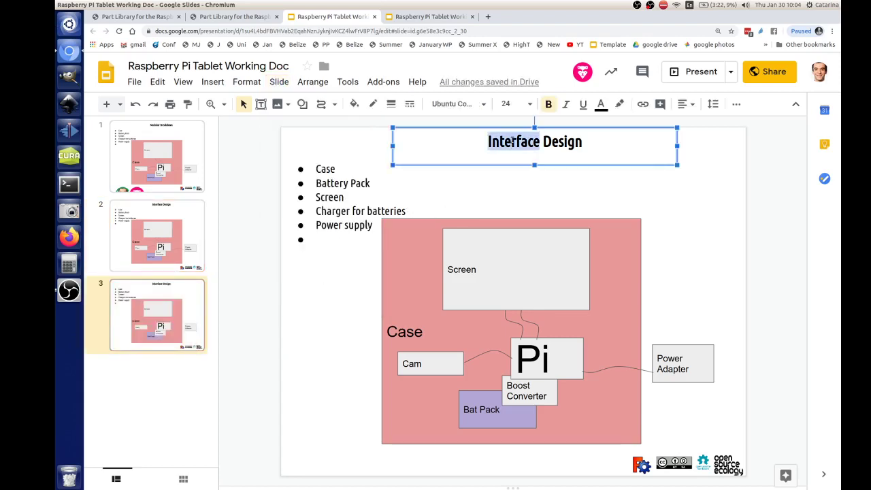
{"action": "left_click", "coordinate": [513, 141]}
{"action": "type", "text": "Requ"}
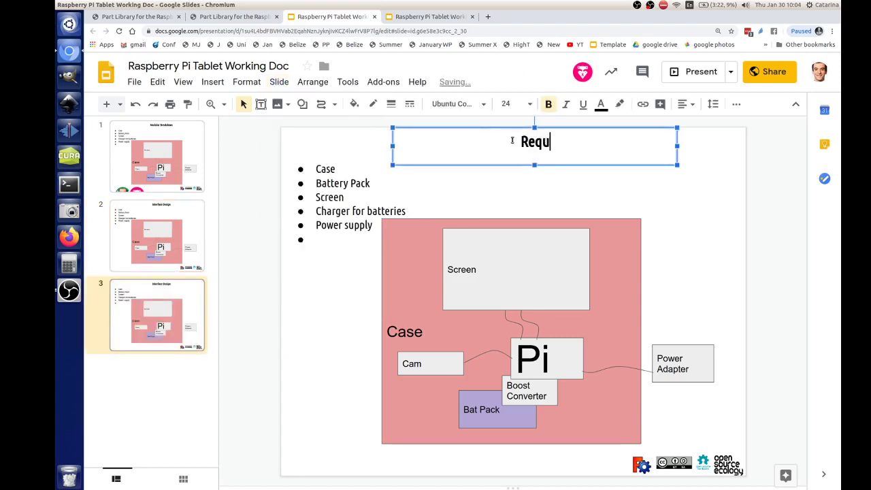
{"action": "type", "text": "irement"}
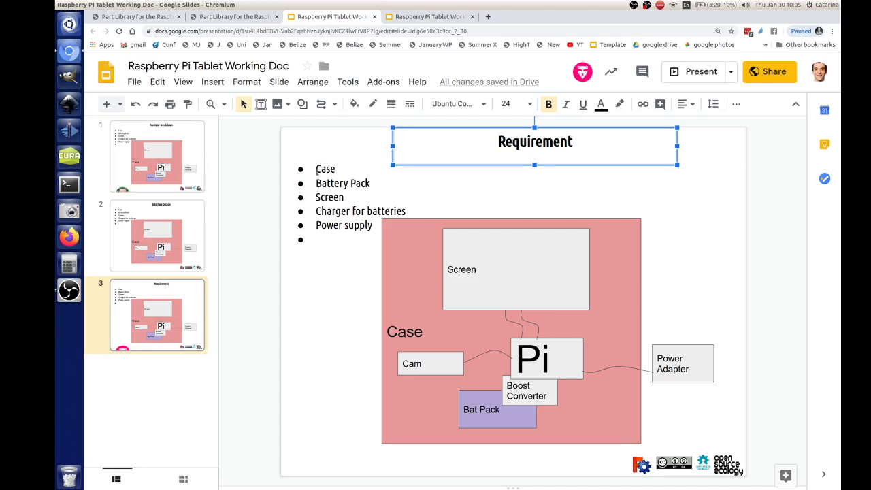
- Replace the five bullets with 'First check is [[OSE Specification]]' and select 'OSE Specification'
{"action": "left_click_drag", "start_coordinate": [315, 168], "coordinate": [373, 227]}
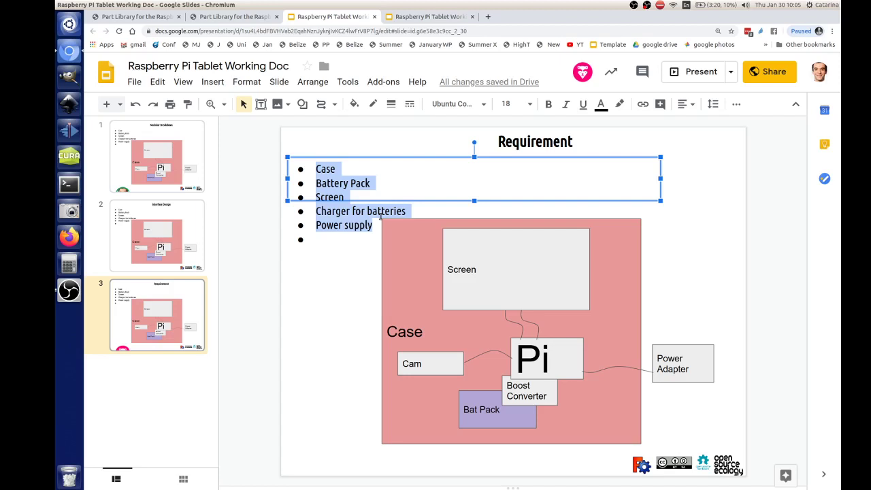
{"action": "type", "text": "Frst"}
{"action": "key", "text": "BackSpace"}
{"action": "key", "text": "BackSpace"}
{"action": "key", "text": "BackSpace"}
{"action": "key", "text": "BackSpace"}
{"action": "type", "text": "First c"}
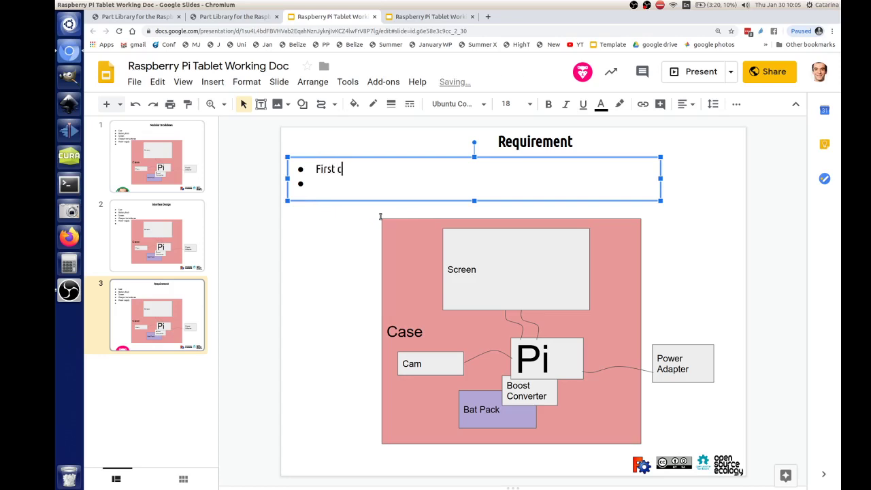
{"action": "type", "text": "heck is [[OSE Specification]]"}
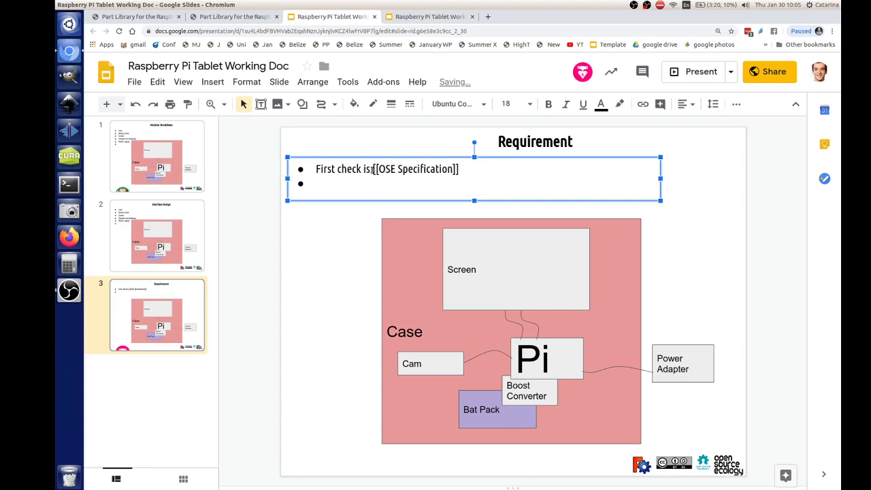
{"action": "left_click_drag", "start_coordinate": [377, 169], "coordinate": [452, 174]}
- Open the OSE Specifications page on the Open Source Ecology wiki in a new tab
{"action": "left_click", "coordinate": [238, 19]}
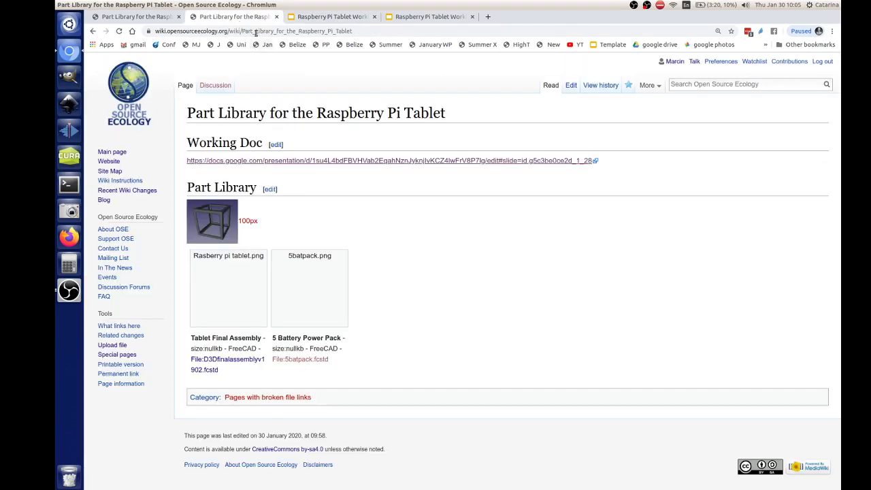
{"action": "left_click", "coordinate": [487, 17]}
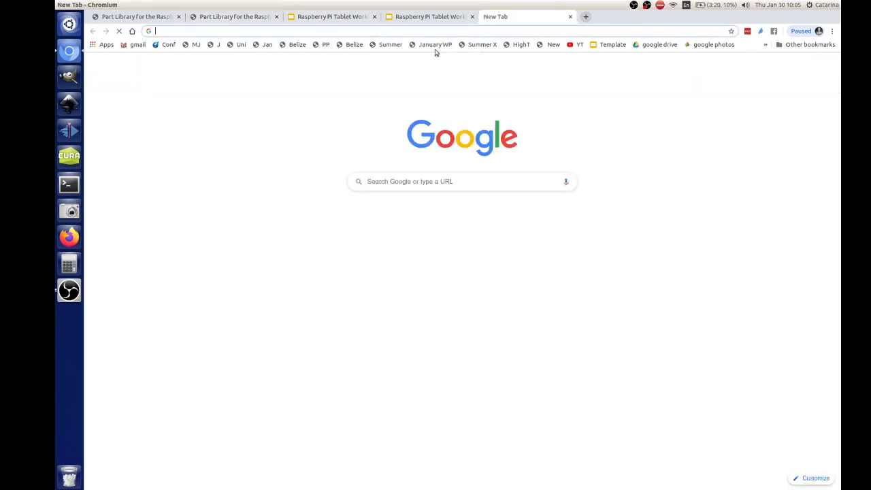
{"action": "left_click", "coordinate": [267, 44]}
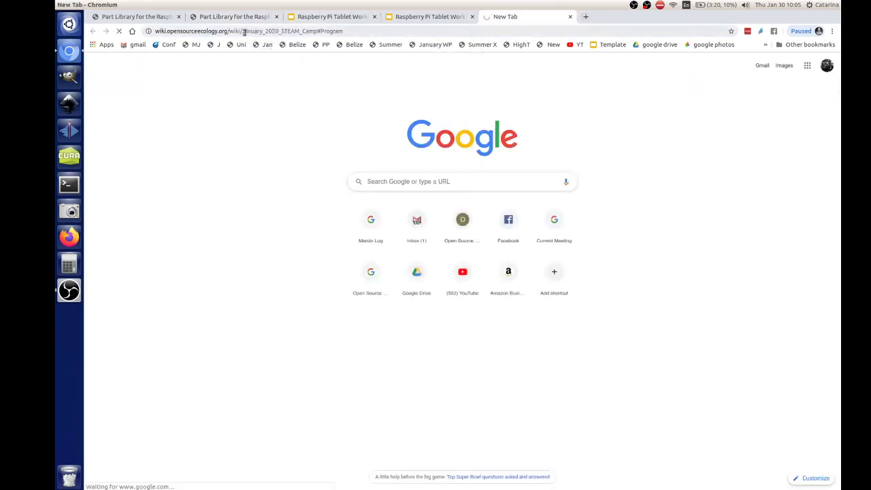
{"action": "left_click", "coordinate": [242, 31]}
{"action": "type", "text": "OSE SP"}
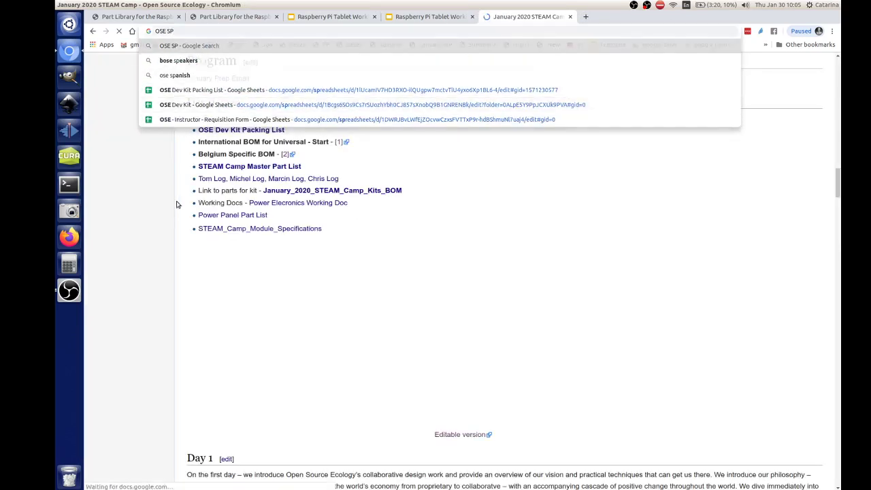
{"action": "key", "text": "Escape"}
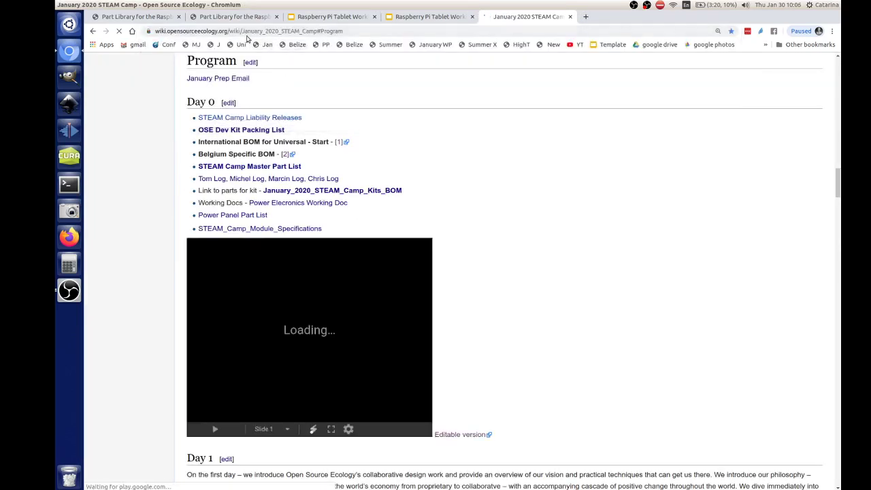
{"action": "left_click_drag", "start_coordinate": [243, 31], "coordinate": [439, 46]}
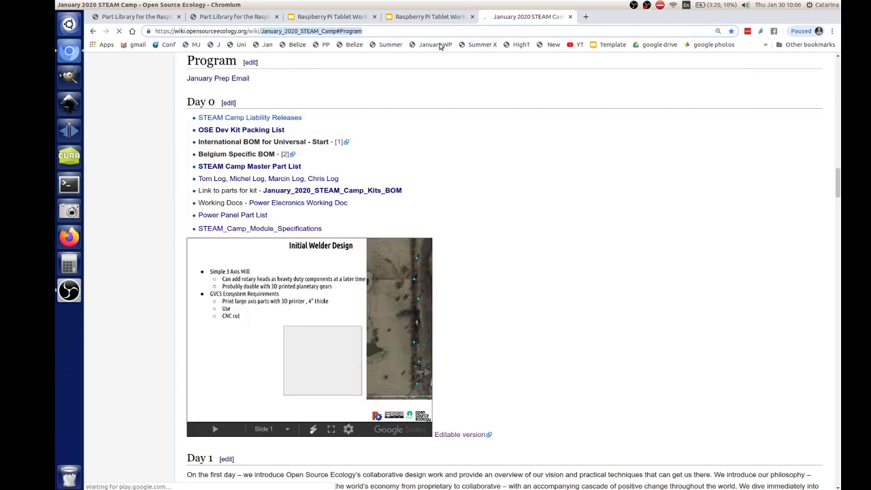
{"action": "type", "text": "OSE S"}
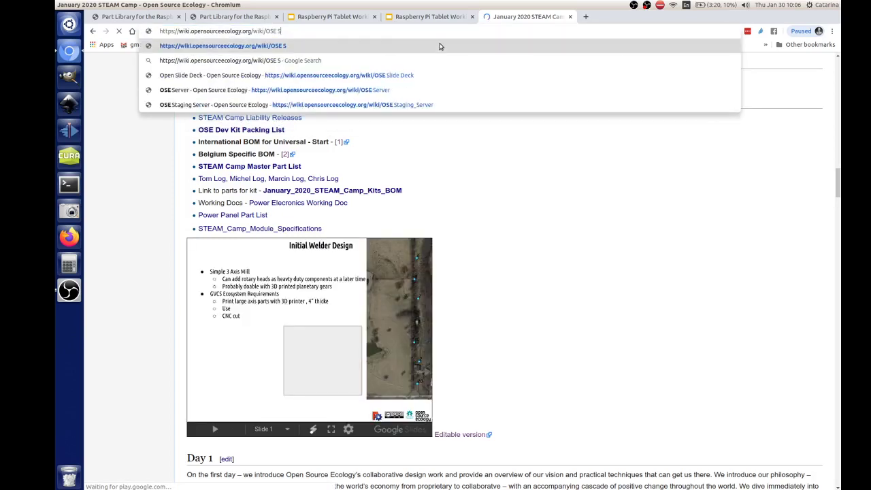
{"action": "type", "text": "pecifications"}
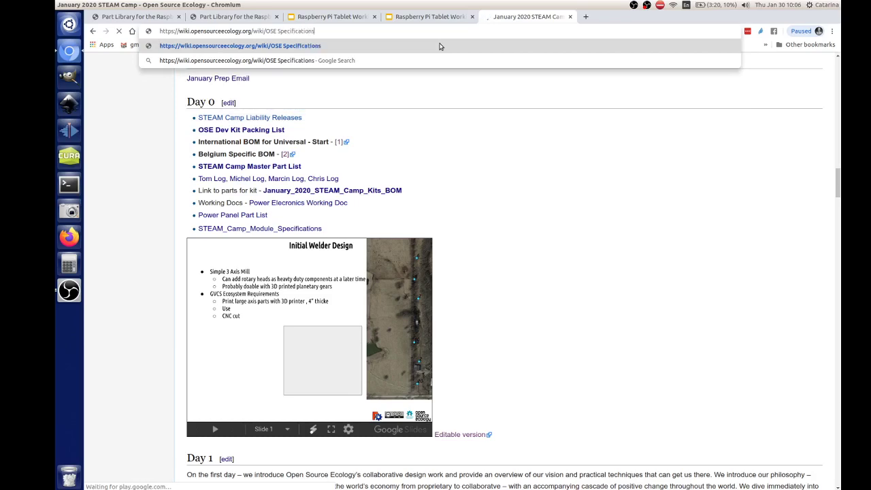
{"action": "key", "text": "Return"}
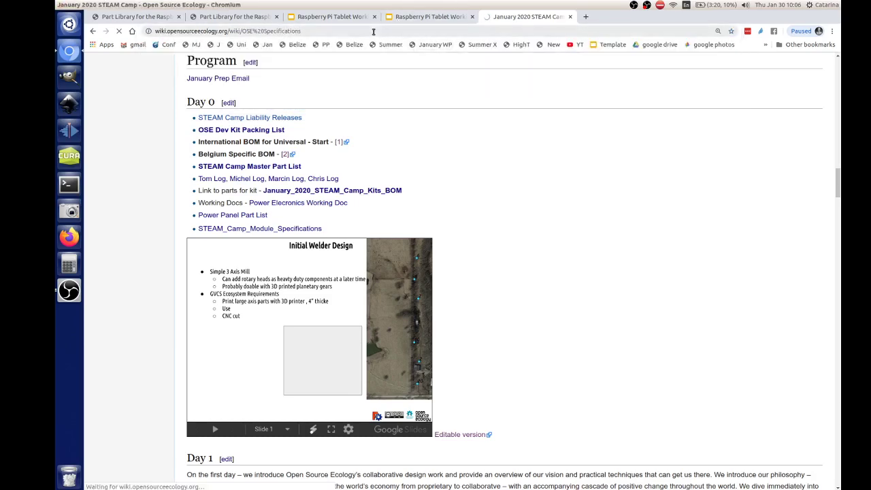
- Scroll through the page's core values and select its address to copy
{"action": "left_click", "coordinate": [373, 30]}
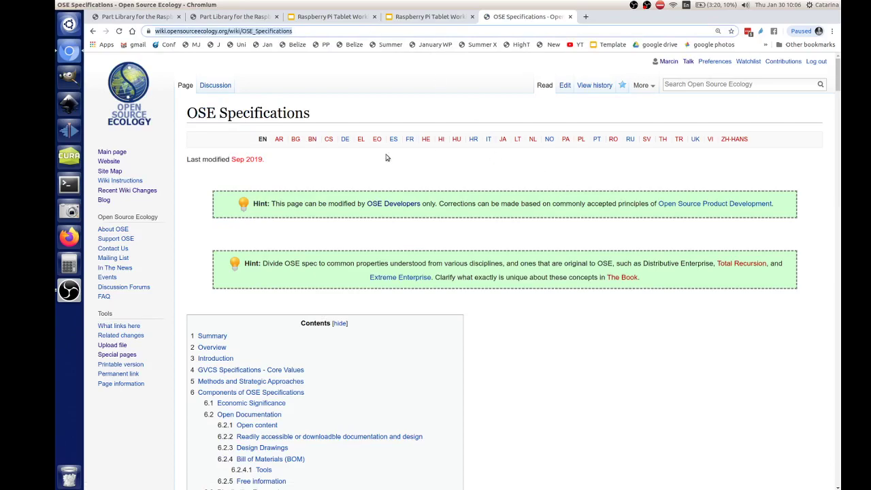
{"action": "scroll", "coordinate": [396, 341], "scroll_direction": "down", "scroll_amount": 4}
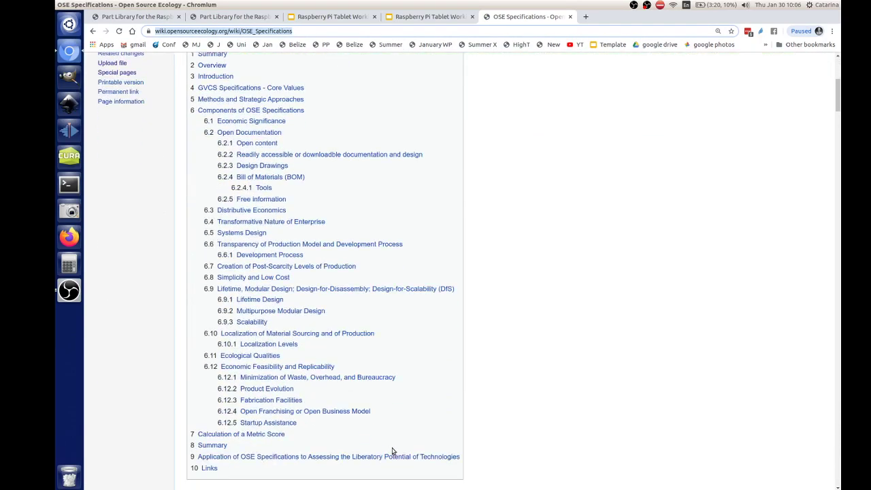
{"action": "scroll", "coordinate": [393, 450], "scroll_direction": "down", "scroll_amount": 10}
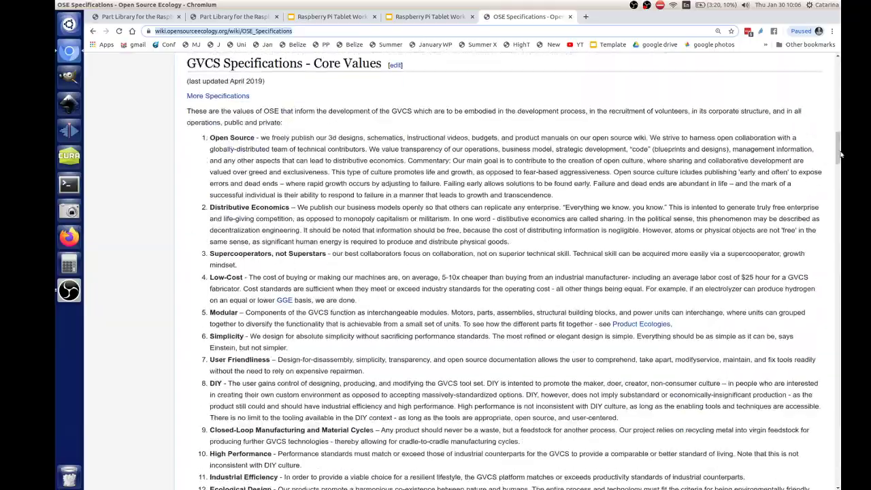
{"action": "left_click_drag", "start_coordinate": [840, 155], "coordinate": [840, 250]}
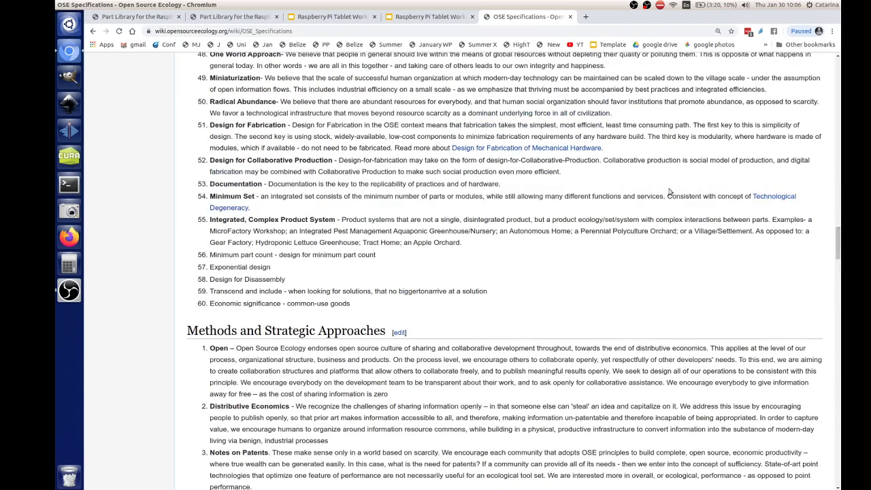
{"action": "left_click", "coordinate": [299, 32]}
{"action": "key", "text": "ctrl+c"}
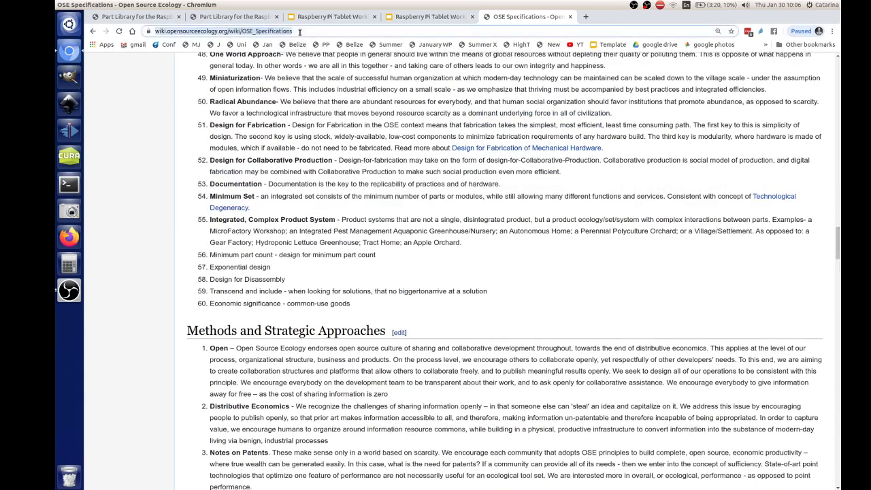
- Link 'OSE Specifications' in slide 3's Requirement bullet to the copied OSE Specifications wiki URL
{"action": "left_click", "coordinate": [414, 18]}
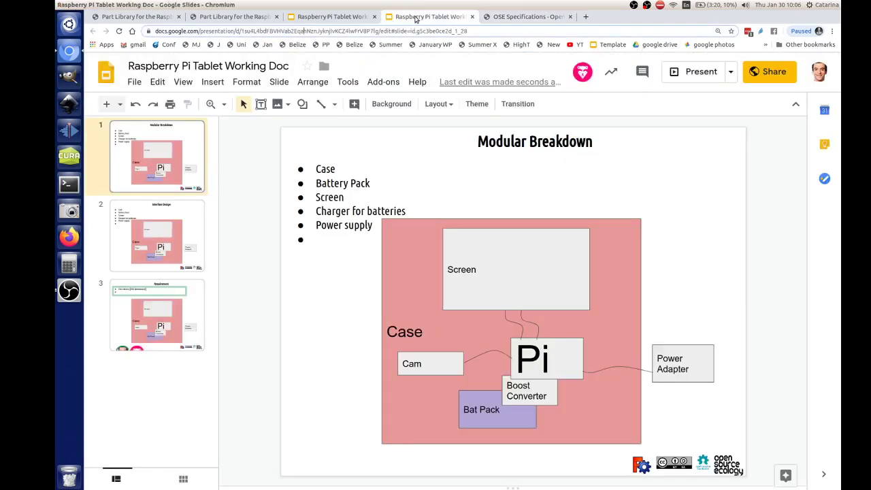
{"action": "left_click", "coordinate": [179, 302]}
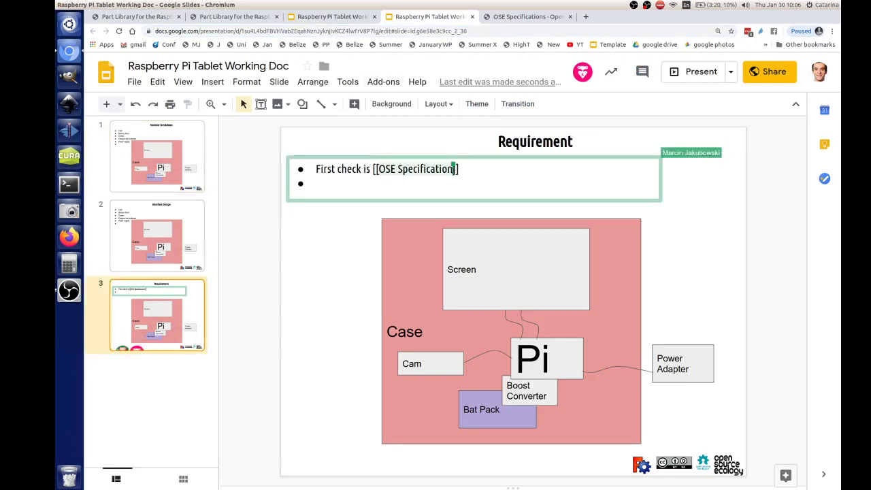
{"action": "left_click", "coordinate": [454, 169]}
{"action": "left_click_drag", "start_coordinate": [454, 169], "coordinate": [378, 170]}
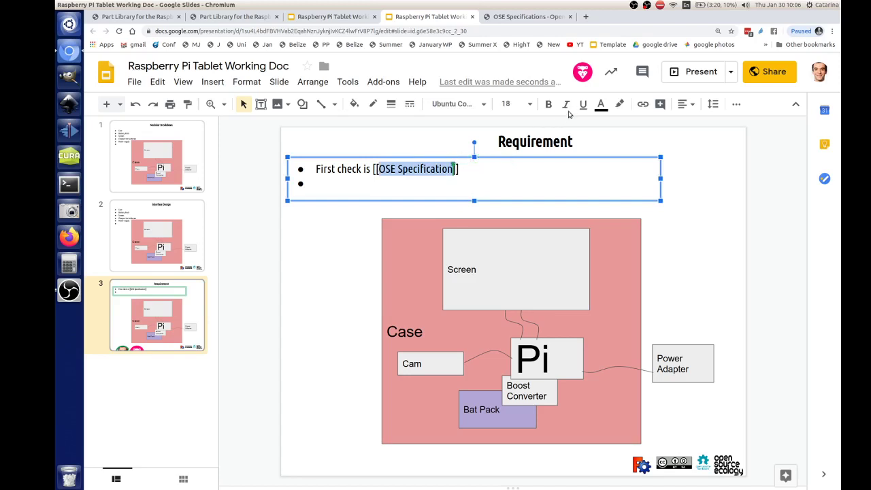
{"action": "left_click", "coordinate": [642, 103]}
{"action": "key", "text": "ctrl+v"}
{"action": "left_click", "coordinate": [607, 241]}
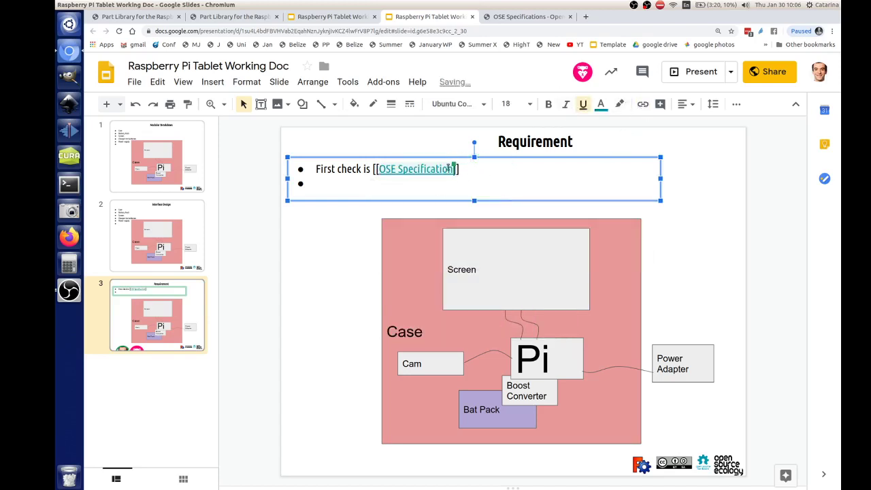
{"action": "type", "text": "s"}
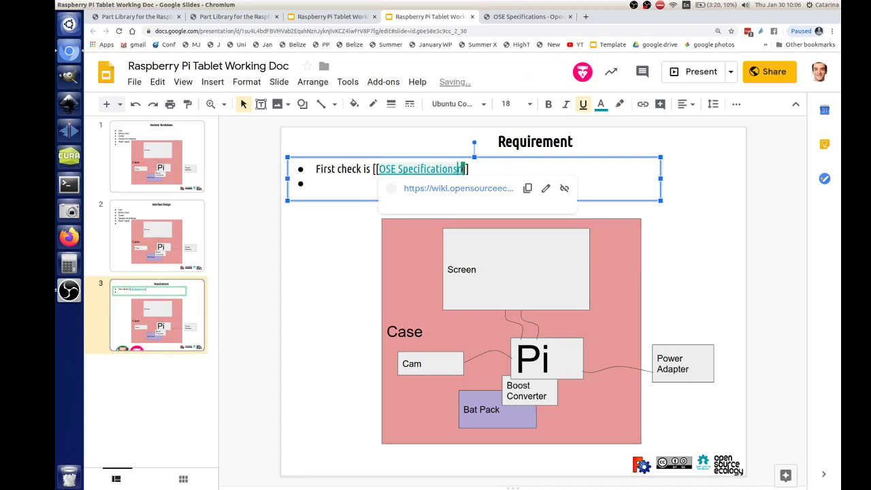
{"action": "key", "text": "BackSpace"}
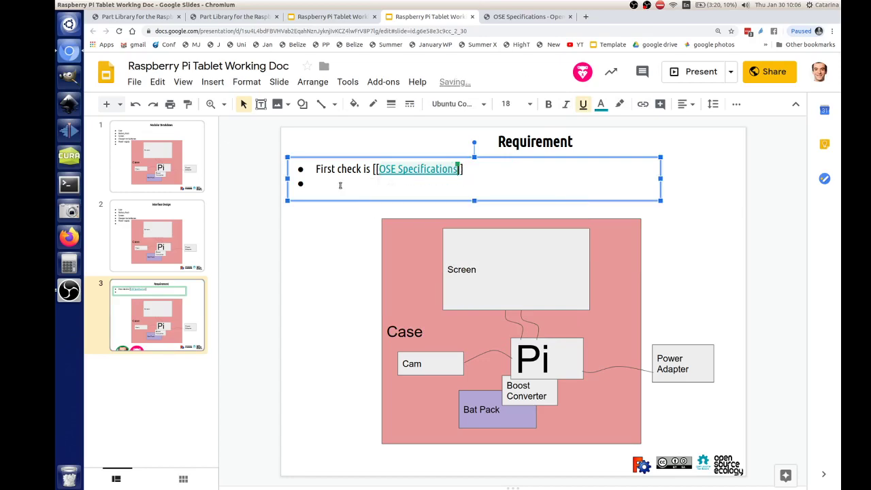
{"action": "key", "text": "ctrl+Tab"}
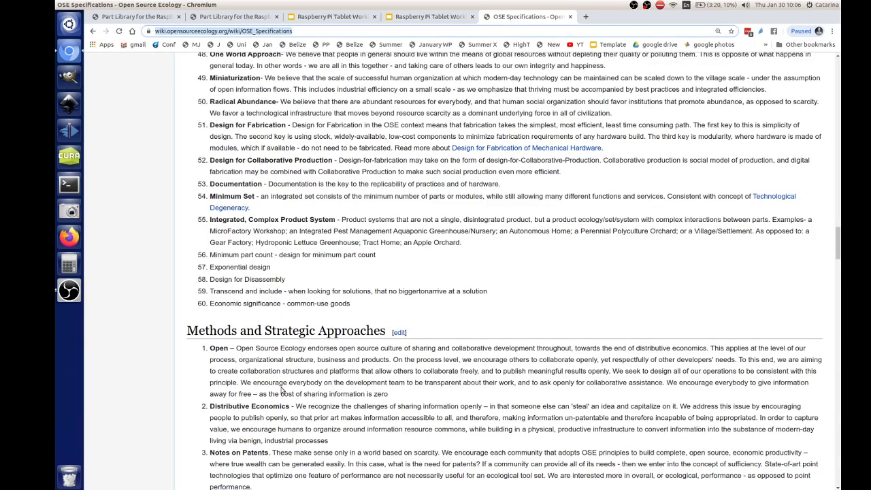
{"action": "scroll", "coordinate": [284, 317], "scroll_direction": "up", "scroll_amount": 10}
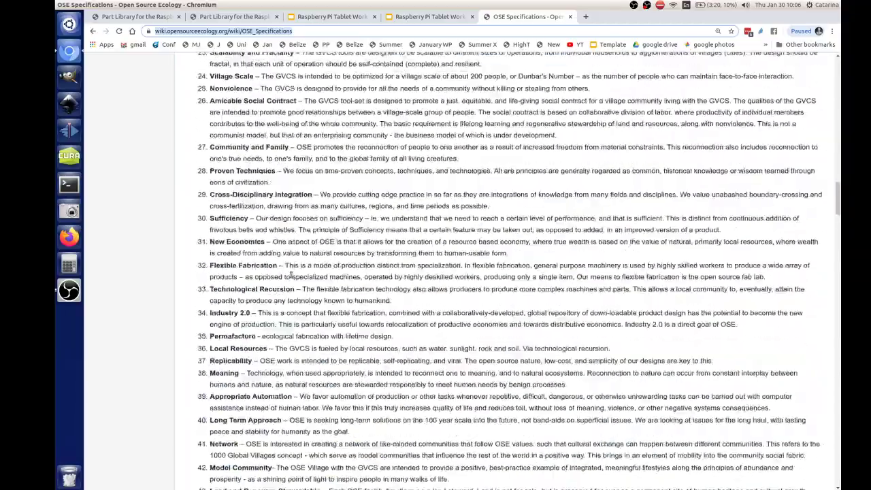
{"action": "scroll", "coordinate": [291, 274], "scroll_direction": "up", "scroll_amount": 10}
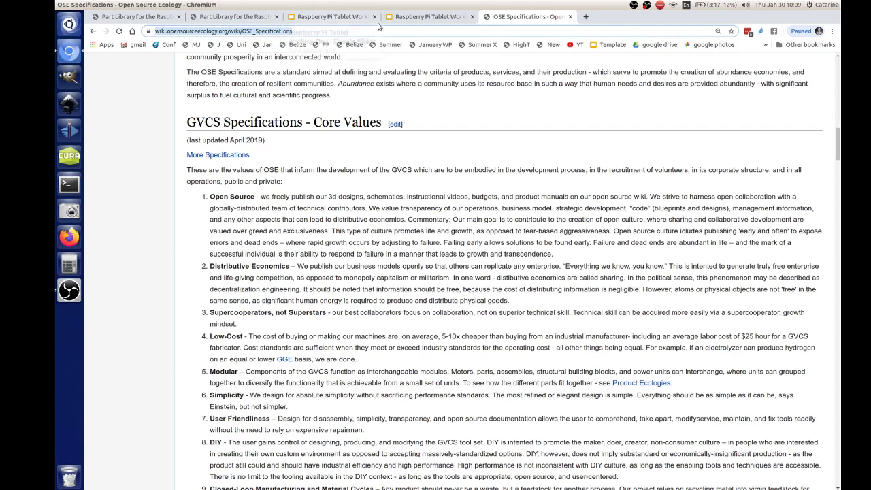
{"action": "left_click", "coordinate": [406, 19]}
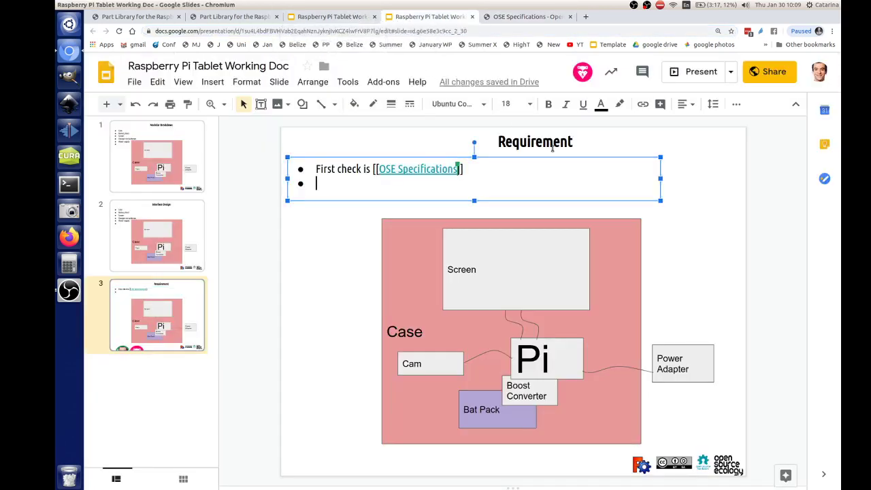
{"action": "left_click", "coordinate": [578, 141]}
{"action": "left_click_drag", "start_coordinate": [582, 132], "coordinate": [565, 131]}
{"action": "left_click", "coordinate": [324, 181]}
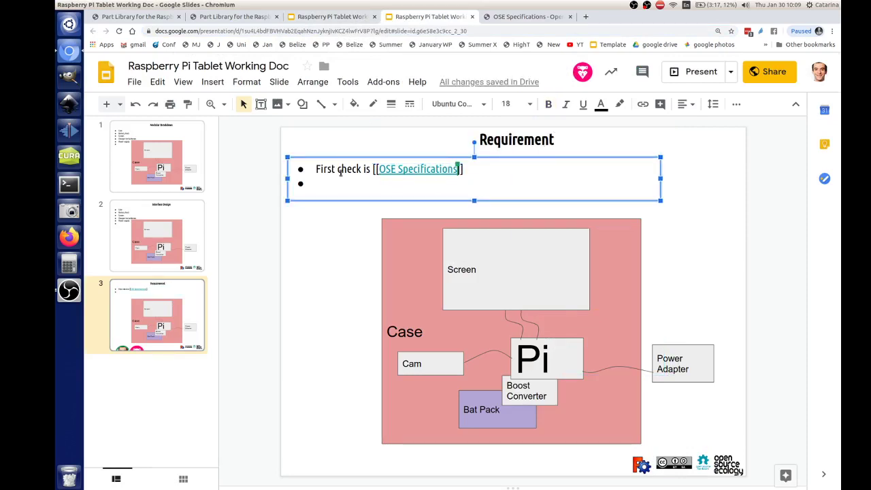
{"action": "left_click", "coordinate": [339, 169]}
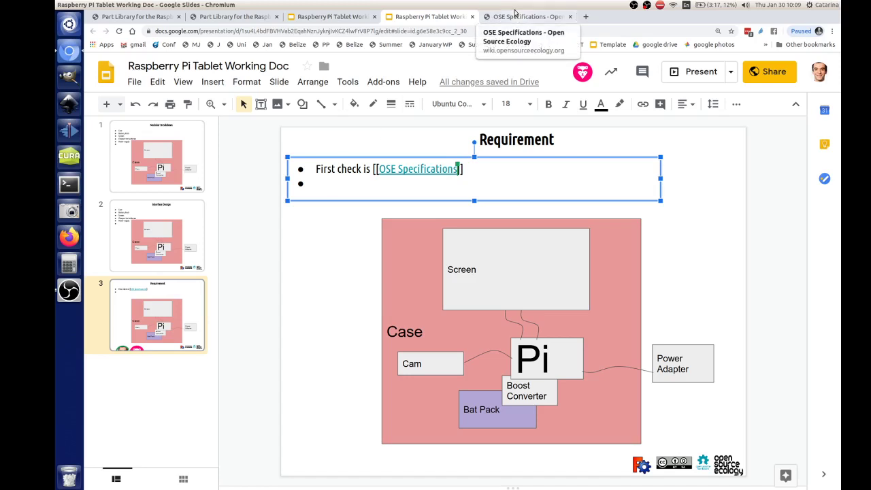
{"action": "left_click", "coordinate": [334, 180]}
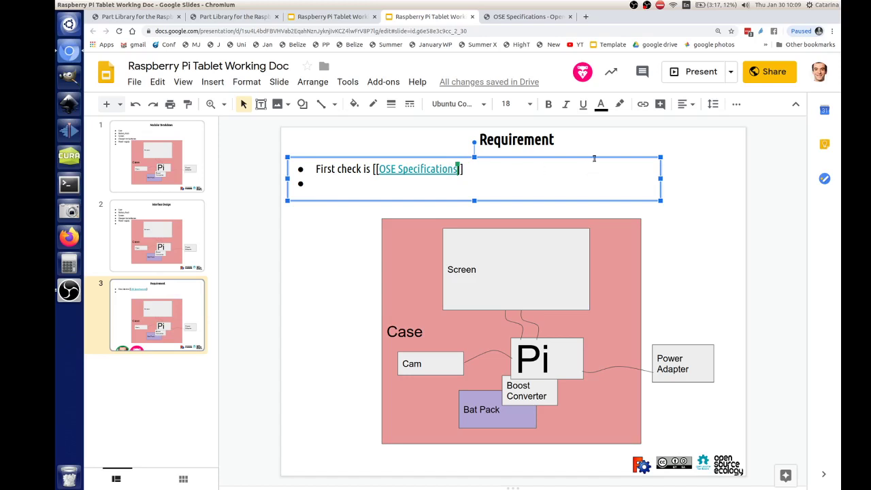
- Narrow and centre the Requirement title on slide 3, then delete the pink case diagram
{"action": "left_click", "coordinate": [552, 137]}
{"action": "left_click_drag", "start_coordinate": [551, 137], "coordinate": [558, 139]}
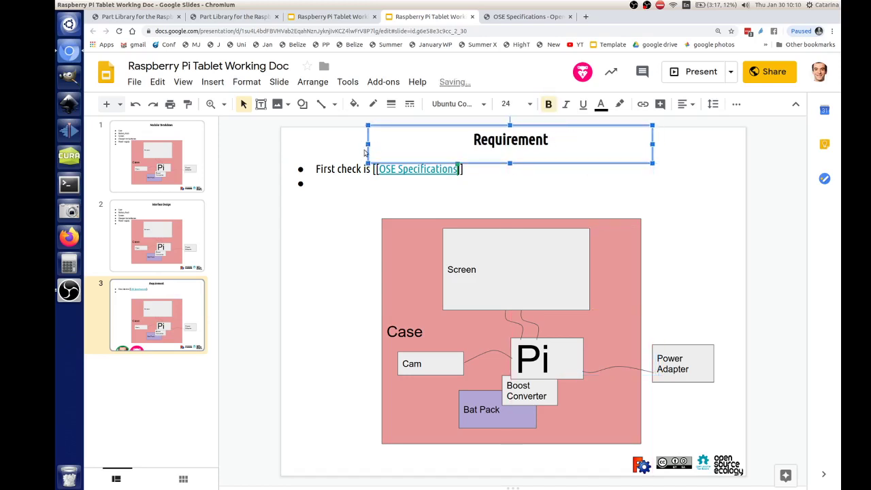
{"action": "left_click_drag", "start_coordinate": [372, 156], "coordinate": [451, 153]}
{"action": "left_click_drag", "start_coordinate": [646, 136], "coordinate": [624, 138]}
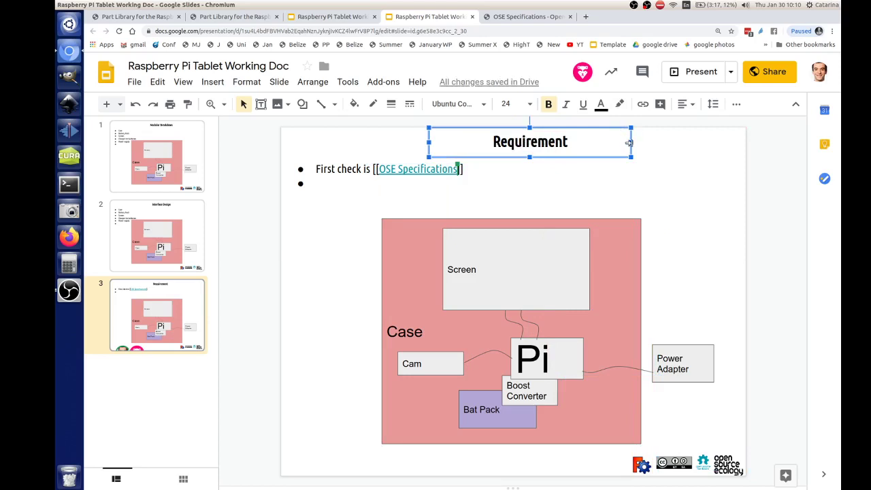
{"action": "left_click_drag", "start_coordinate": [627, 143], "coordinate": [586, 131]}
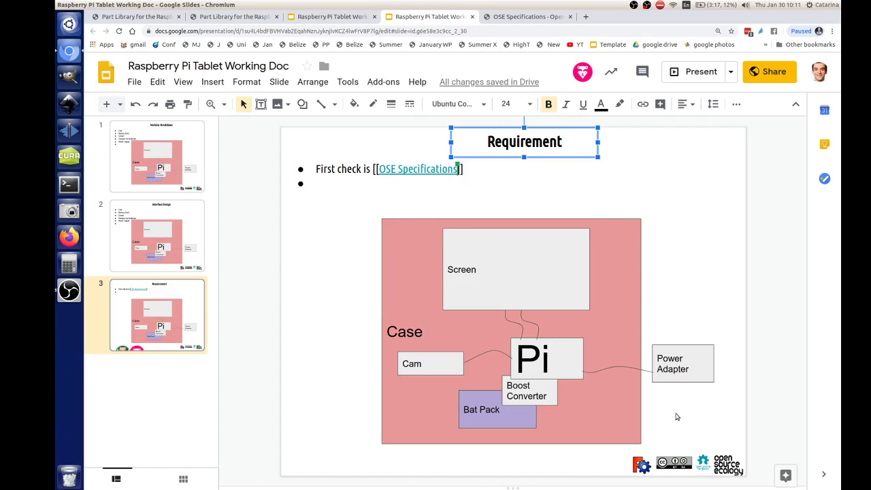
{"action": "left_click_drag", "start_coordinate": [350, 230], "coordinate": [689, 415]}
{"action": "key", "text": "Delete"}
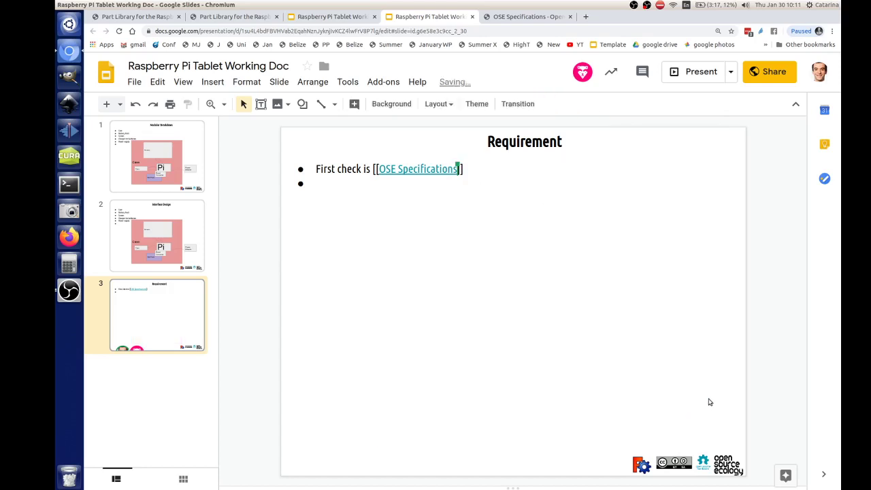
- On the Interface Design slide, move the bullet list box up-left and narrow it
{"action": "left_click", "coordinate": [205, 250]}
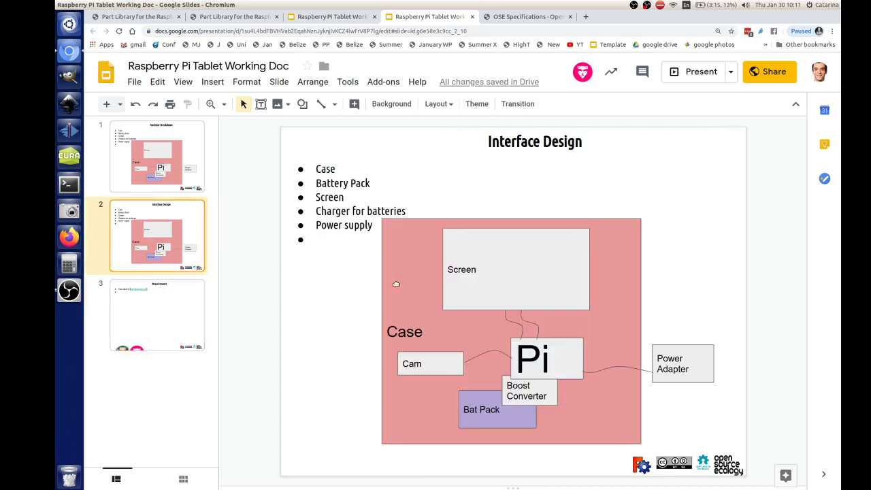
{"action": "left_click", "coordinate": [343, 160]}
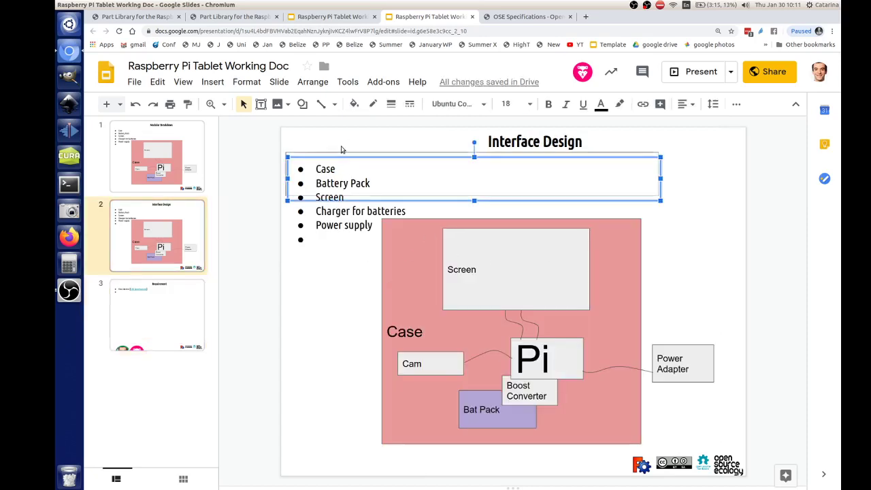
{"action": "left_click_drag", "start_coordinate": [342, 148], "coordinate": [336, 145]}
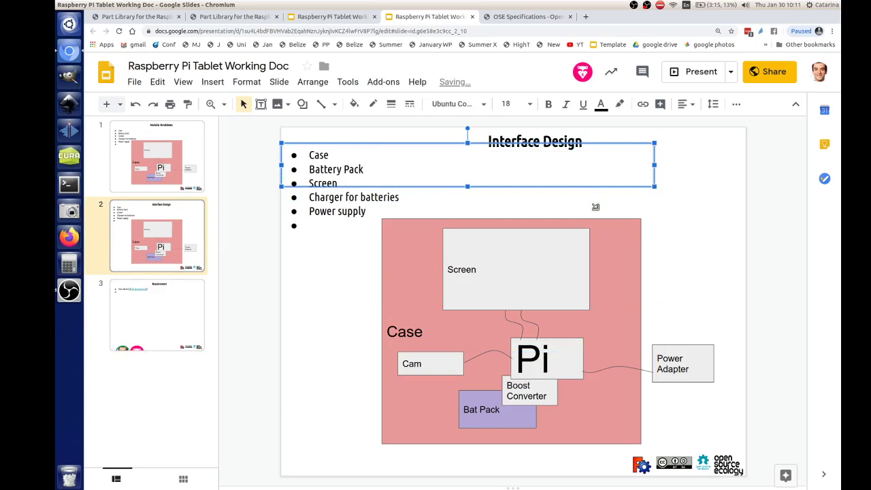
{"action": "left_click_drag", "start_coordinate": [596, 206], "coordinate": [471, 210]}
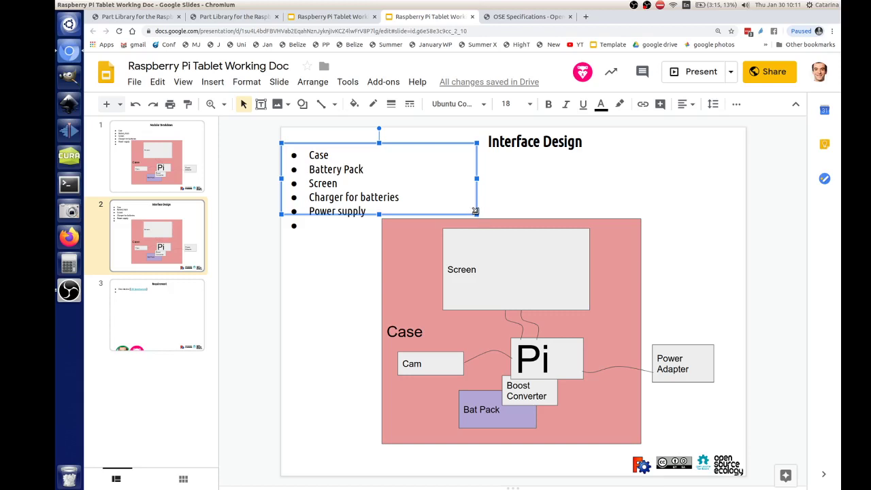
{"action": "left_click_drag", "start_coordinate": [474, 213], "coordinate": [480, 227]}
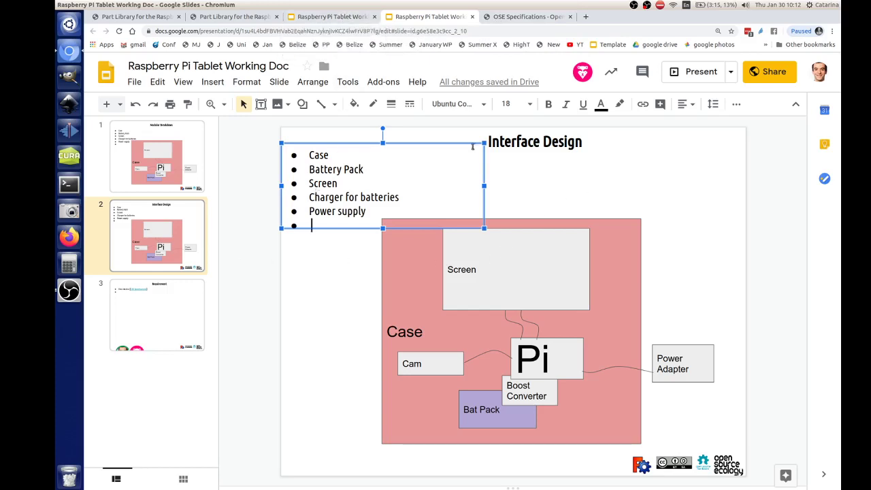
- Resize and reposition the parts list box, and delete the empty bullet after 'Power supply'
{"action": "left_click_drag", "start_coordinate": [468, 143], "coordinate": [462, 130]}
{"action": "left_click_drag", "start_coordinate": [478, 217], "coordinate": [510, 319]}
{"action": "left_click_drag", "start_coordinate": [436, 132], "coordinate": [440, 132]}
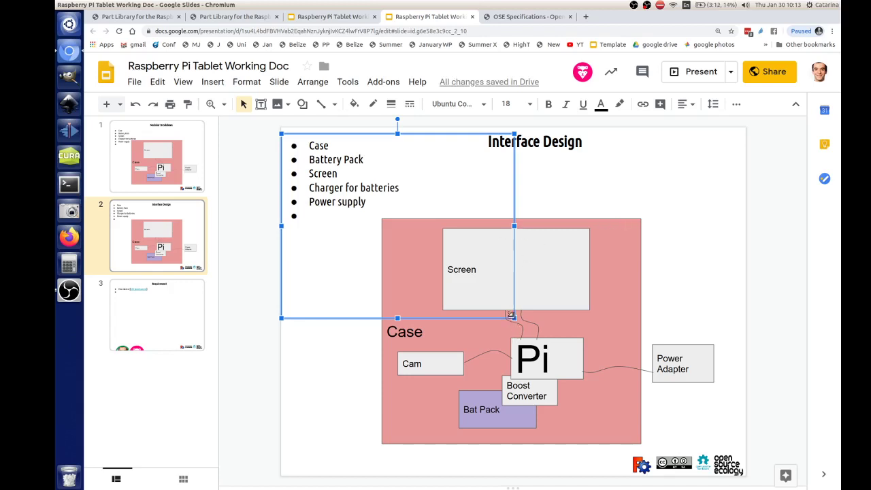
{"action": "left_click_drag", "start_coordinate": [514, 318], "coordinate": [521, 307]}
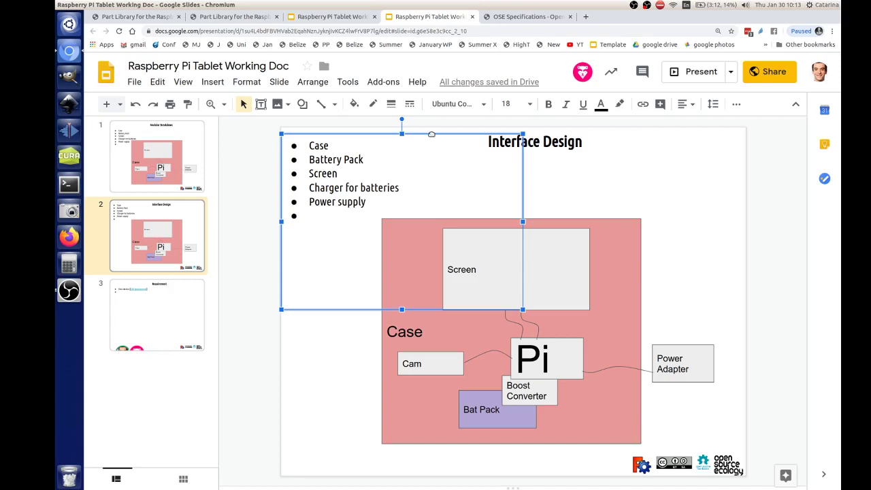
{"action": "left_click_drag", "start_coordinate": [431, 134], "coordinate": [431, 130]}
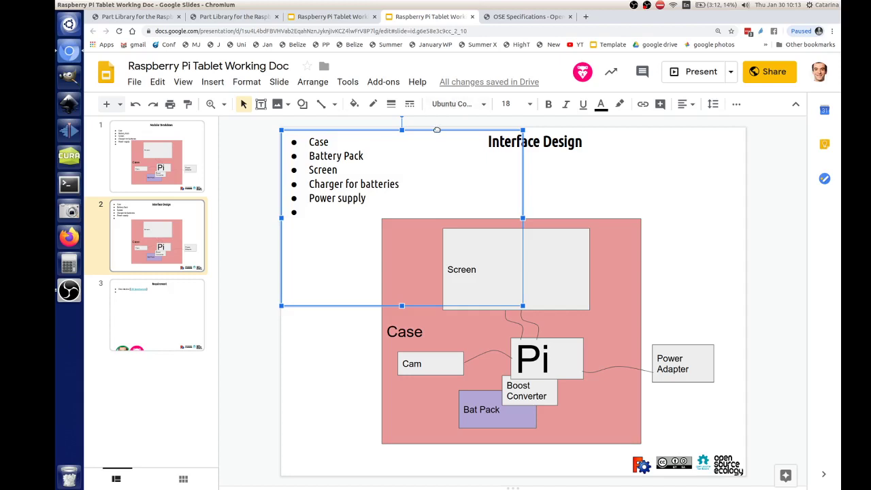
{"action": "left_click_drag", "start_coordinate": [436, 128], "coordinate": [436, 126]}
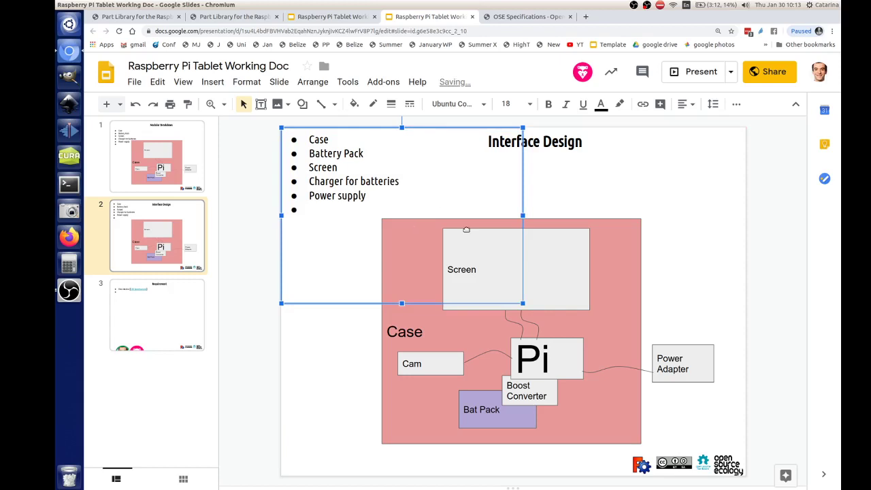
{"action": "left_click", "coordinate": [313, 205]}
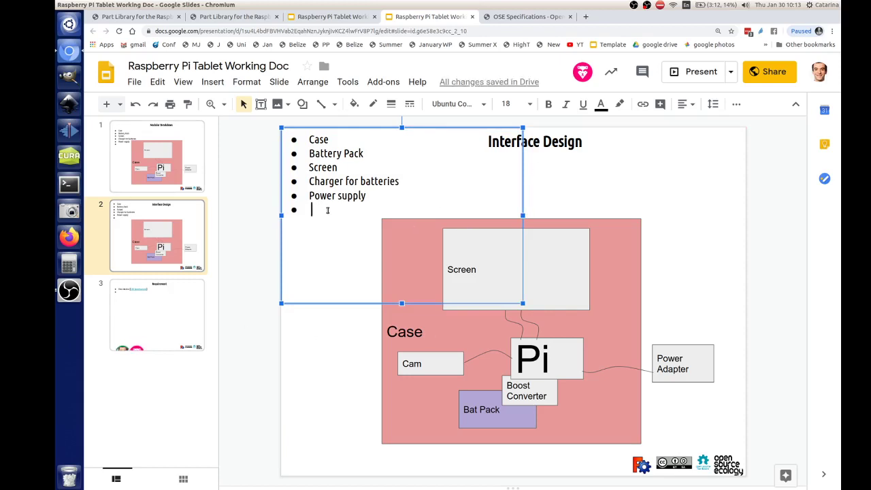
{"action": "key", "text": "BackSpace"}
{"action": "key", "text": "BackSpace"}
{"action": "key", "text": "BackSpace"}
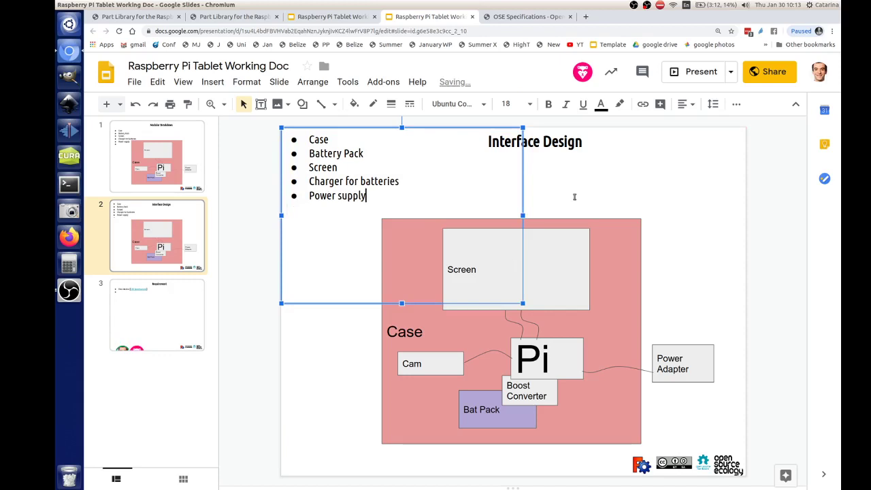
- On the Modular Breakdown slide, copy 'Case' from the first bullet and paste it as a text box
{"action": "left_click", "coordinate": [165, 240]}
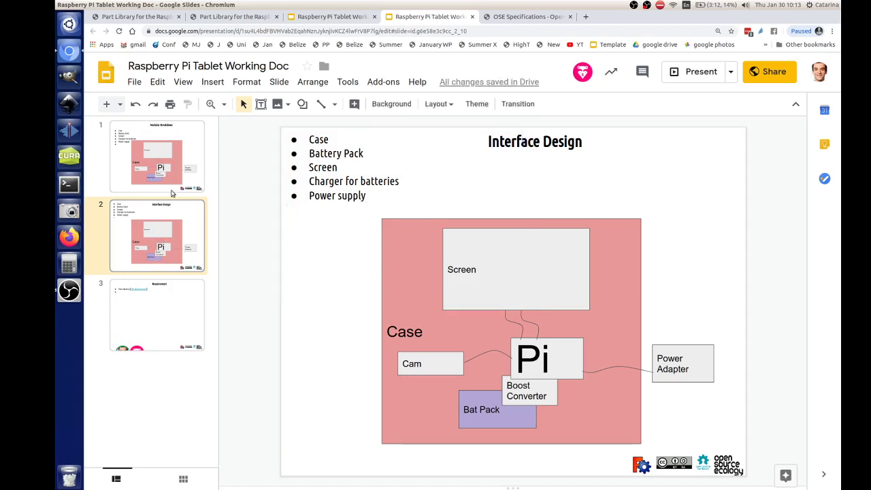
{"action": "left_click", "coordinate": [176, 175]}
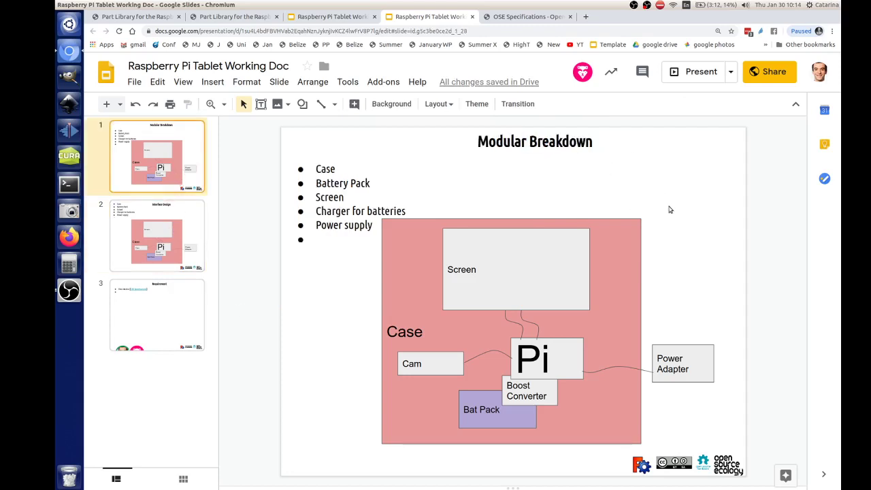
{"action": "left_click", "coordinate": [174, 321]}
{"action": "left_click", "coordinate": [177, 170]}
{"action": "left_click", "coordinate": [327, 169]}
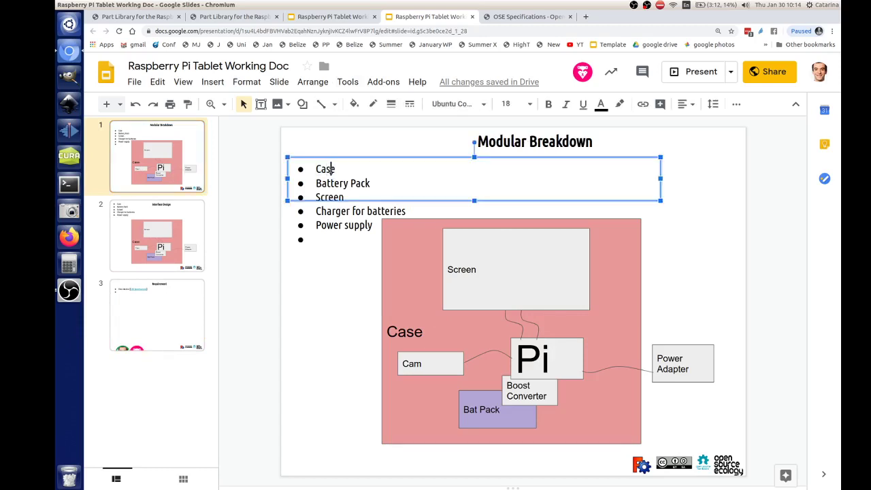
{"action": "double_click", "coordinate": [331, 171]}
{"action": "key", "text": "ctrl+c"}
{"action": "left_click", "coordinate": [699, 206]}
{"action": "key", "text": "ctrl+v"}
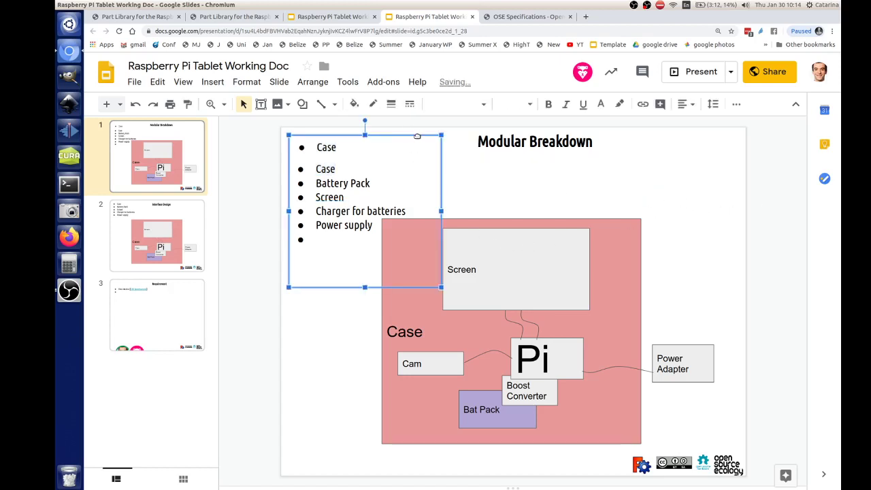
- Move the extra 'Case' text box to the slide's right side, then delete it
{"action": "left_click_drag", "start_coordinate": [417, 137], "coordinate": [759, 176]}
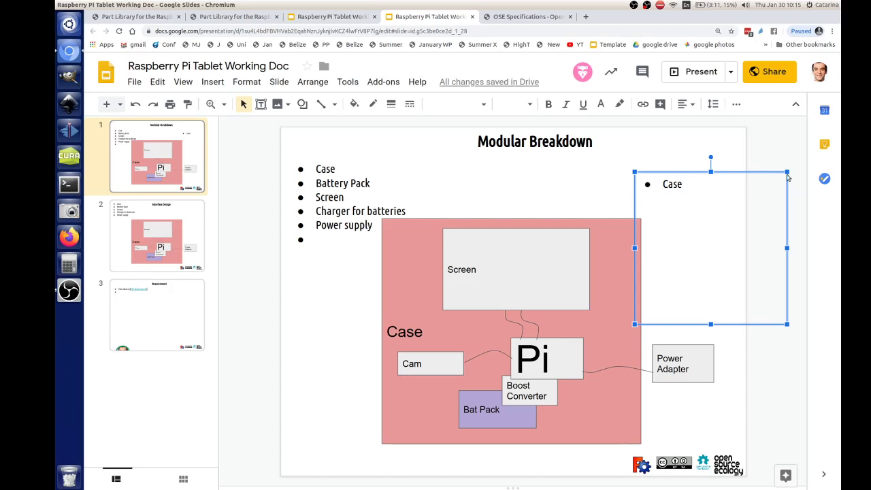
{"action": "left_click_drag", "start_coordinate": [778, 174], "coordinate": [740, 169]}
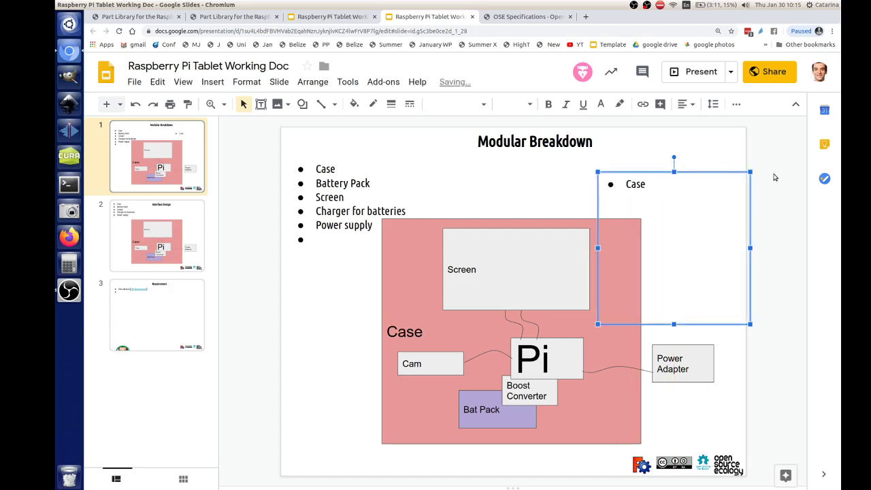
{"action": "key", "text": "Delete"}
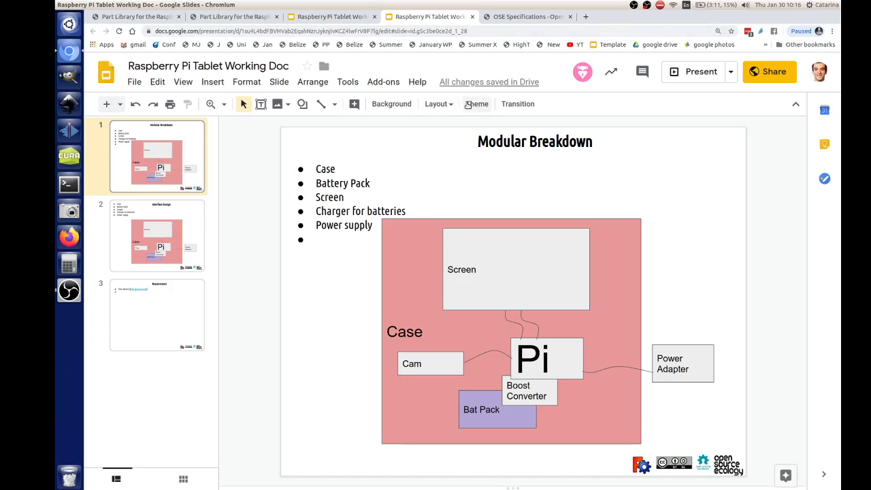
- Copy 'Case' from the bullet list and paste it as a box on the slide's right side
{"action": "left_click", "coordinate": [317, 169]}
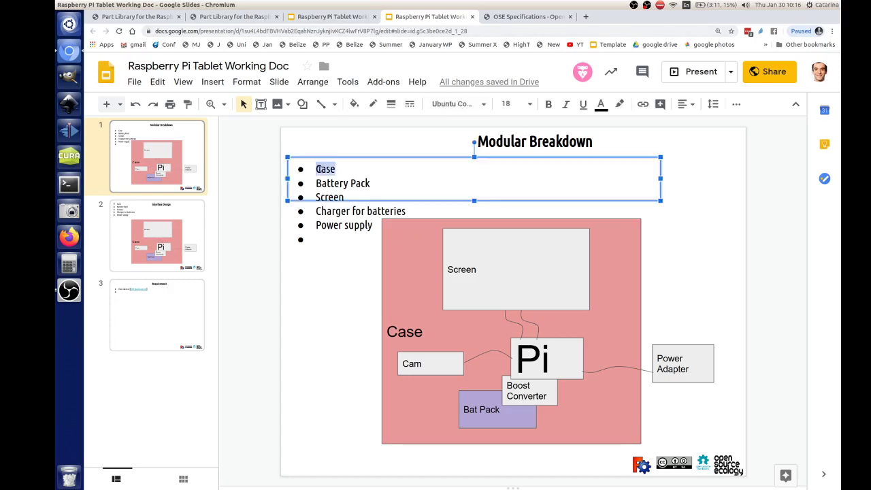
{"action": "double_click", "coordinate": [317, 169]}
{"action": "key", "text": "ctrl+c"}
{"action": "left_click", "coordinate": [676, 235]}
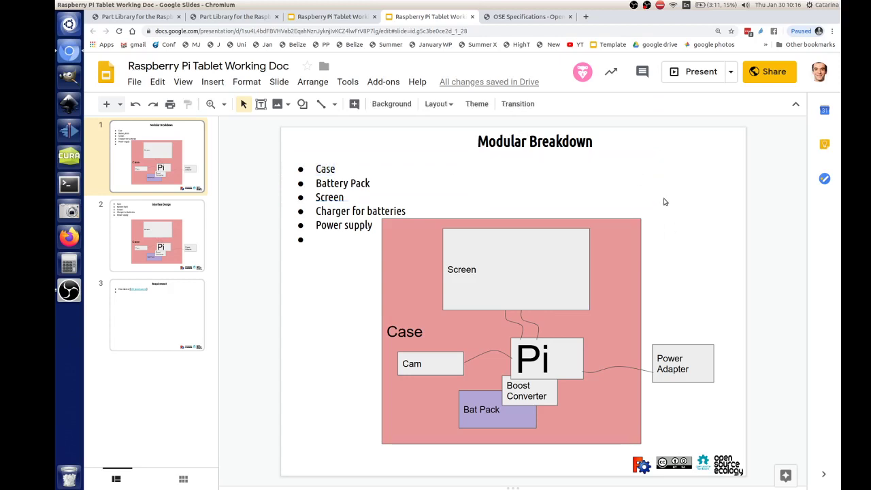
{"action": "key", "text": "ctrl+v"}
{"action": "left_click_drag", "start_coordinate": [356, 155], "coordinate": [696, 192]}
- Remove the bullet from the 'Case' label and shrink the box to fit its text
{"action": "left_click", "coordinate": [622, 196]}
{"action": "key", "text": "BackSpace"}
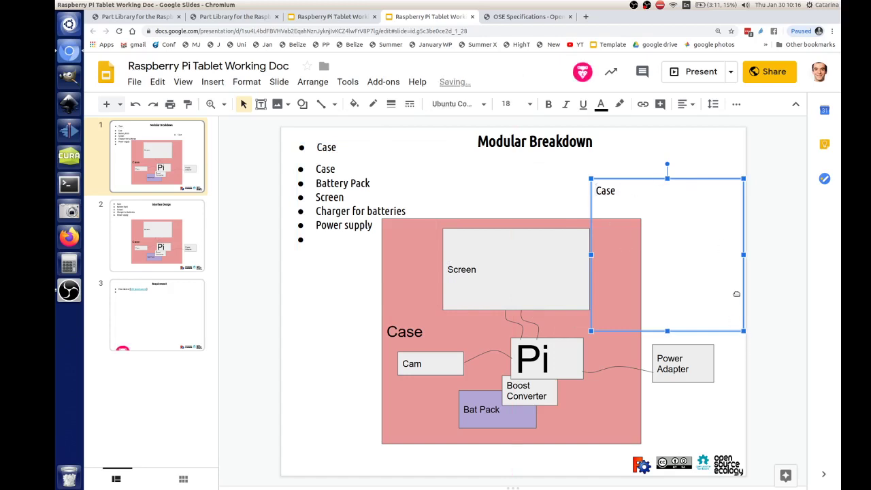
{"action": "left_click_drag", "start_coordinate": [741, 327], "coordinate": [745, 217]}
{"action": "left_click_drag", "start_coordinate": [684, 179], "coordinate": [670, 174]}
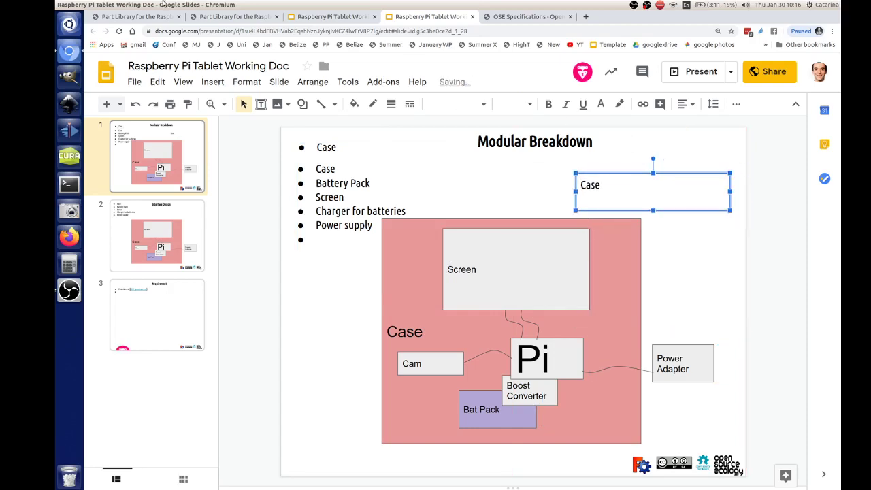
- Follow the Part Library page's Working Doc link and return to the deck's Interface Design slide
{"action": "left_click", "coordinate": [211, 18]}
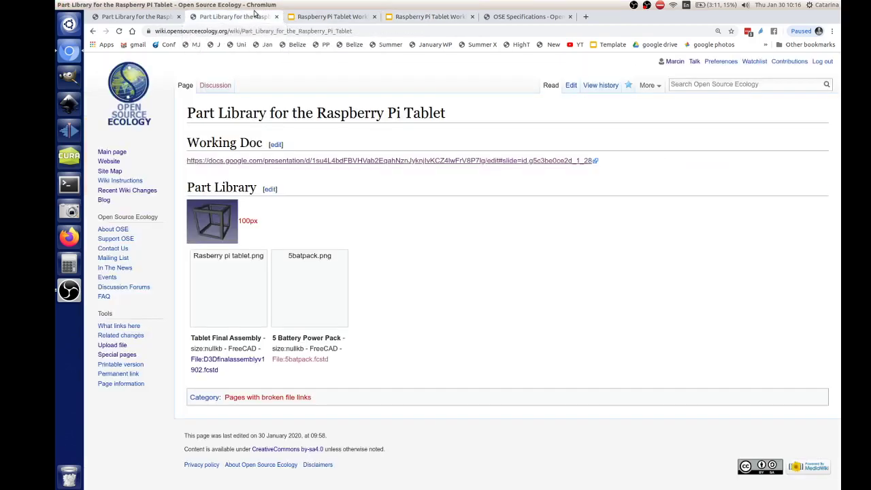
{"action": "left_click_drag", "start_coordinate": [202, 113], "coordinate": [447, 115]}
{"action": "left_click", "coordinate": [443, 116]}
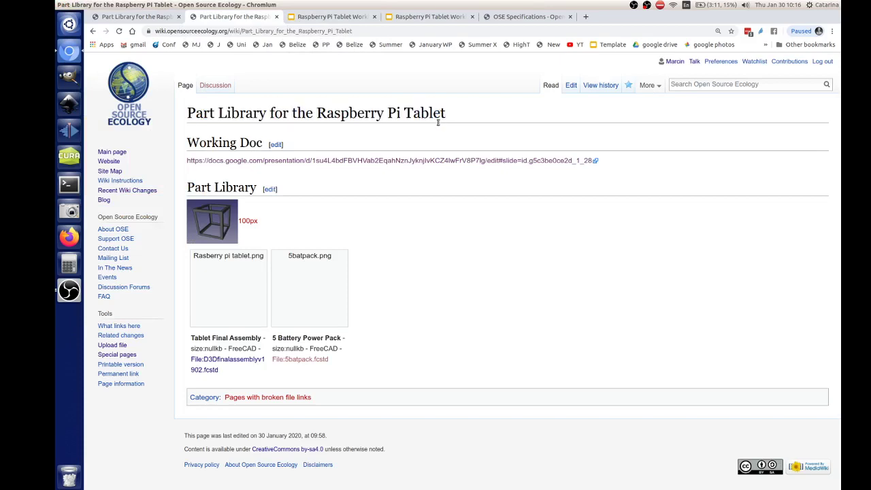
{"action": "left_click", "coordinate": [250, 162]}
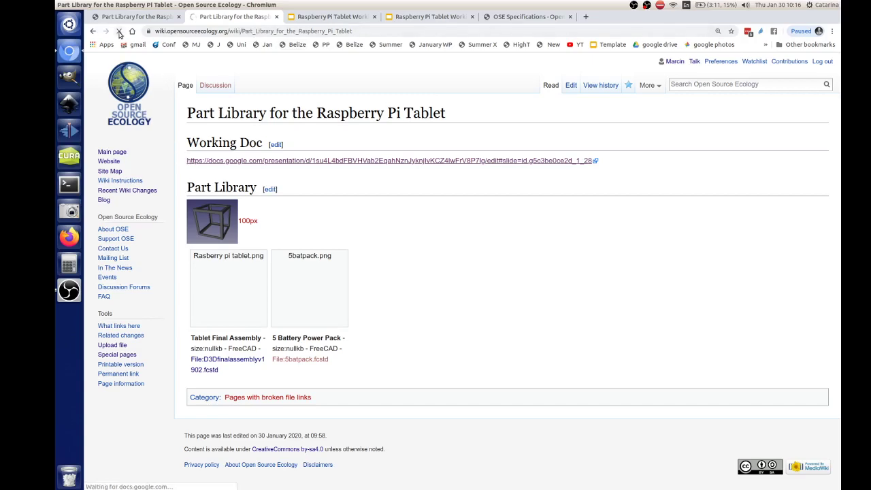
{"action": "left_click", "coordinate": [340, 17]}
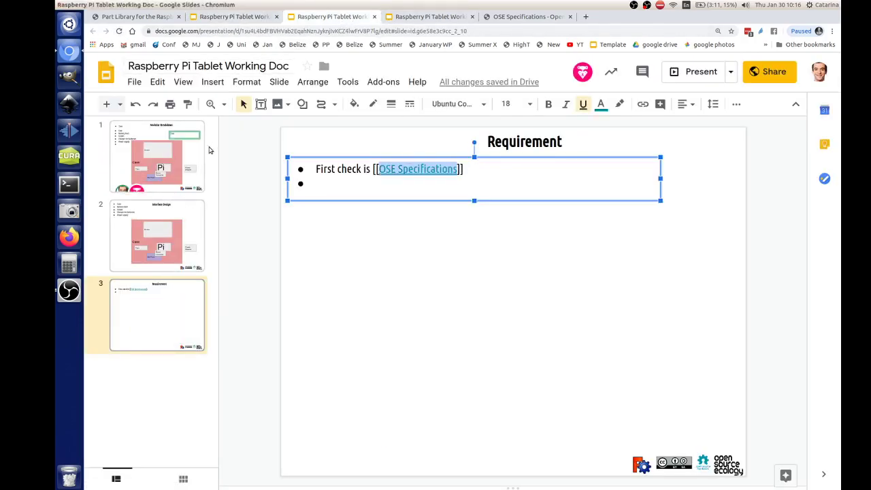
{"action": "key", "text": "Page_Up"}
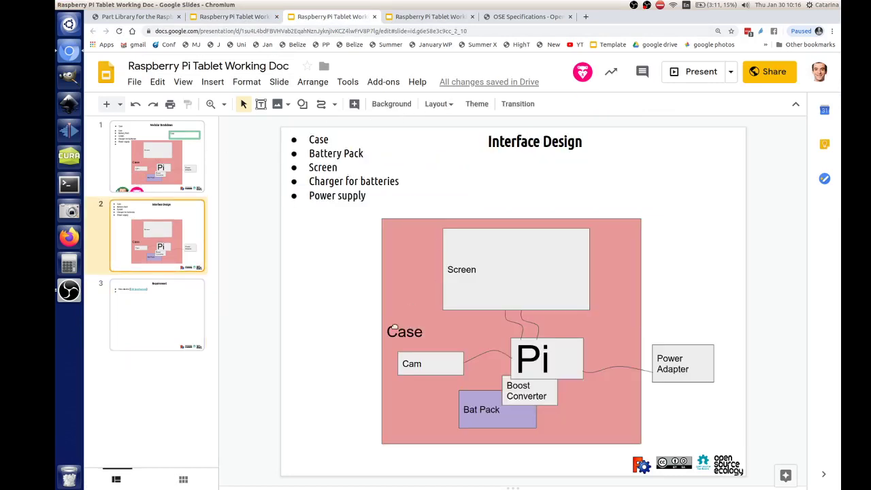
- Copy the title box down below the Bat Pack block and replace its text with a team member's name
{"action": "left_click", "coordinate": [596, 153]}
{"action": "left_click_drag", "start_coordinate": [606, 155], "coordinate": [606, 446]}
{"action": "triple_click", "coordinate": [485, 428]}
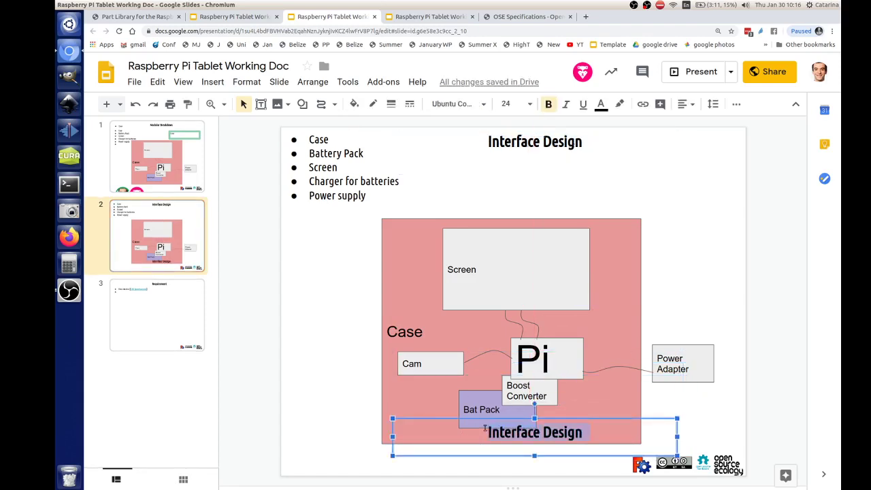
{"action": "type", "text": "Marcin"}
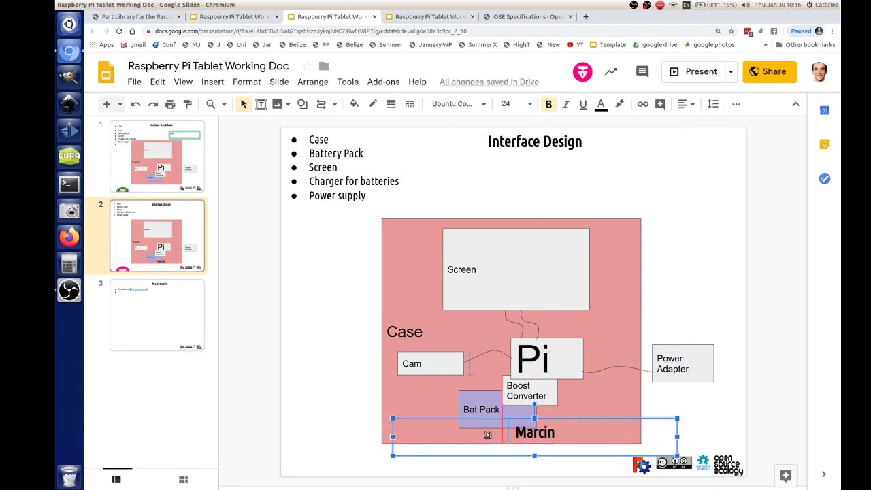
{"action": "mouse_move", "coordinate": [487, 434]}
{"action": "left_mouse_down"}
{"action": "mouse_move", "coordinate": [465, 436]}
{"action": "mouse_move", "coordinate": [500, 431]}
{"action": "left_mouse_up"}
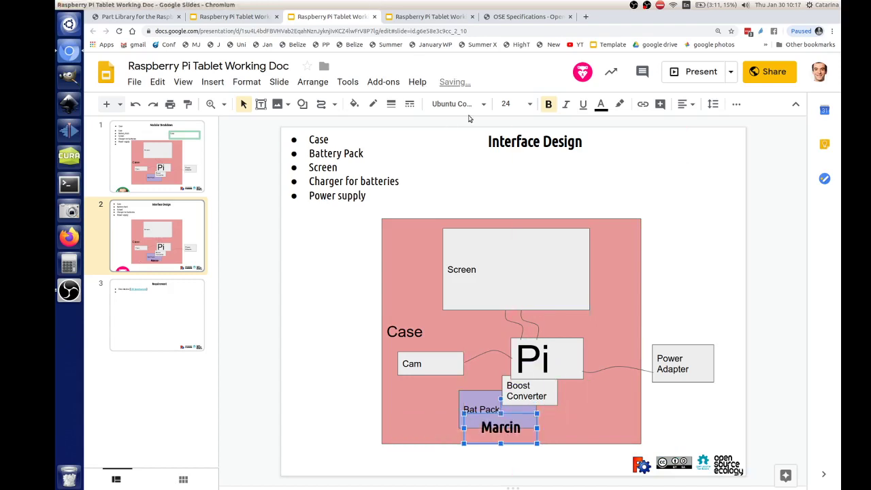
- Make the name text red and duplicate the label to the slide's upper right
{"action": "left_click", "coordinate": [600, 104]}
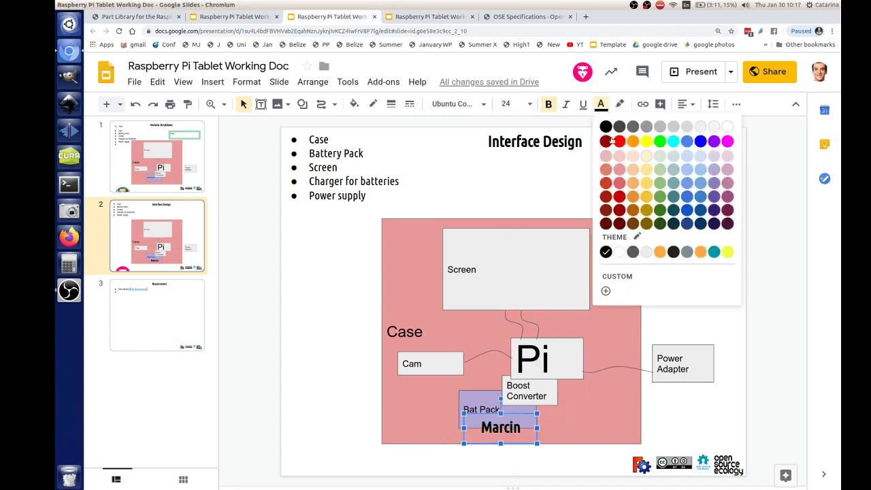
{"action": "left_click", "coordinate": [619, 141]}
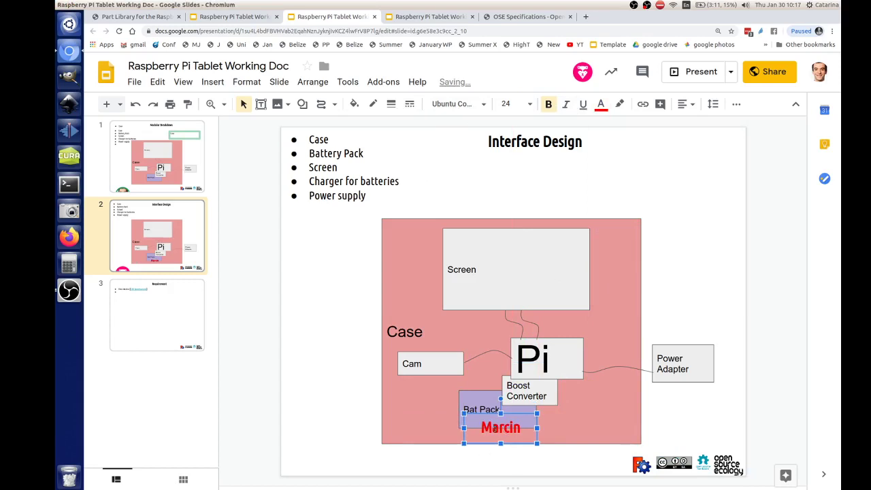
{"action": "key", "text": "ctrl+d"}
{"action": "left_click_drag", "start_coordinate": [537, 430], "coordinate": [706, 144]}
- Rename the upper-right label and a copy below it with two other team members' names
{"action": "double_click", "coordinate": [701, 171]}
{"action": "double_click", "coordinate": [680, 158]}
{"action": "type", "text": "Jeremy"}
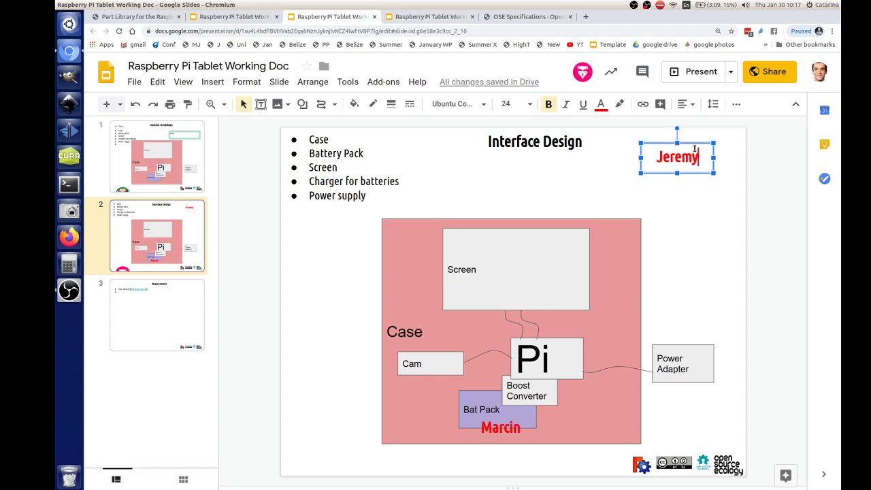
{"action": "left_click_drag", "start_coordinate": [697, 147], "coordinate": [689, 196]}
{"action": "double_click", "coordinate": [690, 196]}
{"action": "type", "text": "Don"}
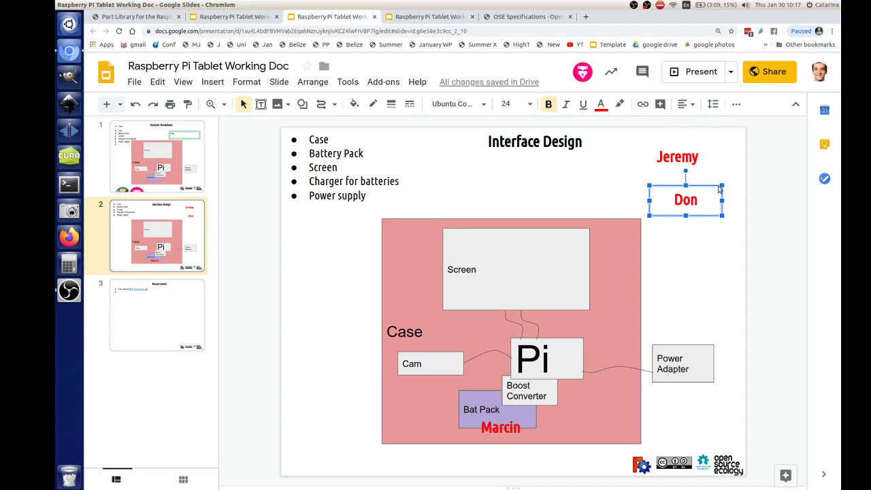
- Add two more red name labels further down the right side with other team members' names
{"action": "left_click_drag", "start_coordinate": [718, 189], "coordinate": [698, 248]}
{"action": "double_click", "coordinate": [698, 249]}
{"action": "type", "text": "Jessica"}
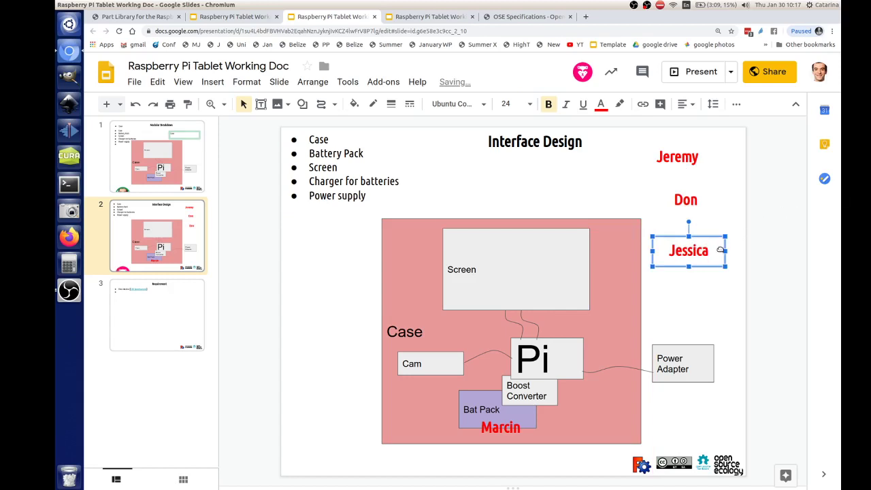
{"action": "key", "text": "ctrl+d"}
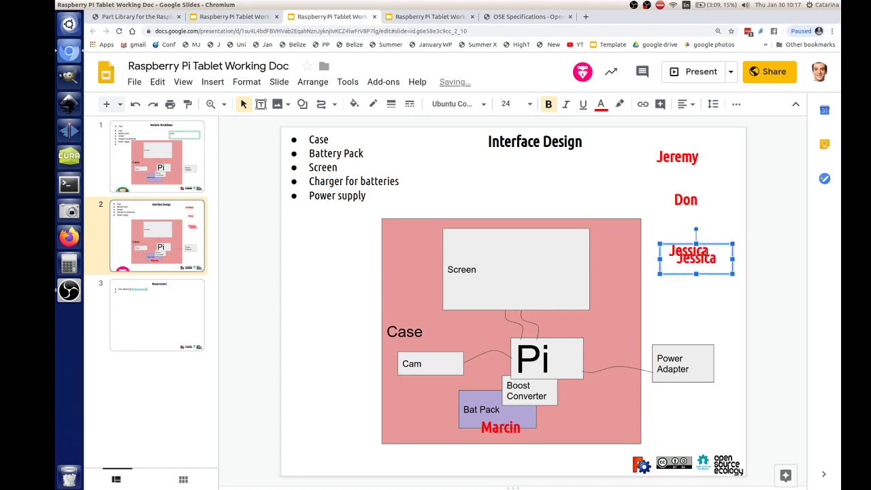
{"action": "left_click_drag", "start_coordinate": [721, 256], "coordinate": [702, 276]}
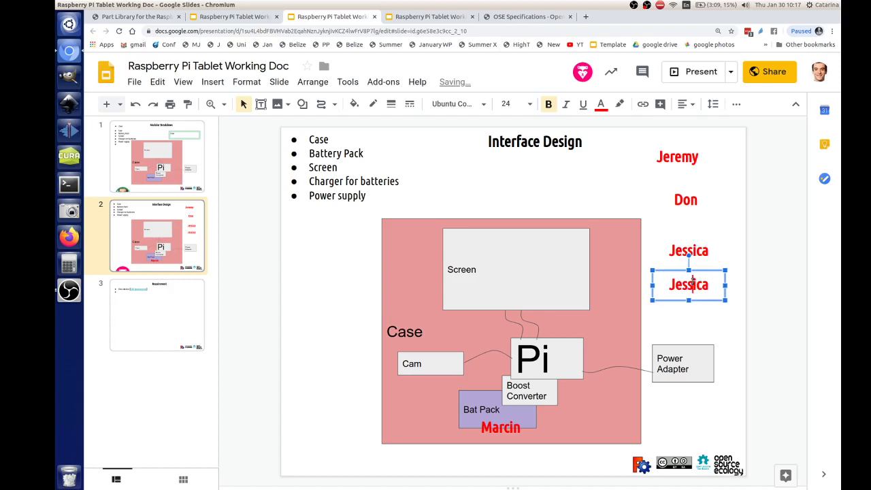
{"action": "double_click", "coordinate": [692, 280]}
{"action": "type", "text": "Tom"}
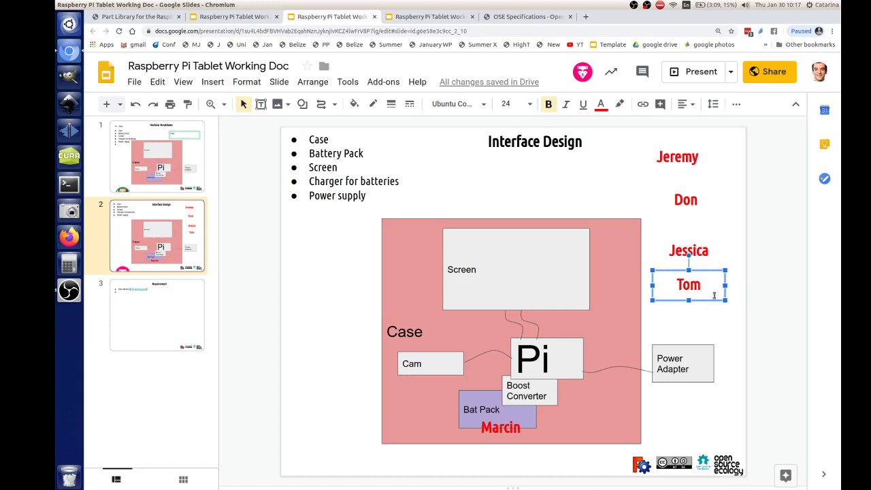
{"action": "left_click_drag", "start_coordinate": [714, 302], "coordinate": [718, 308]}
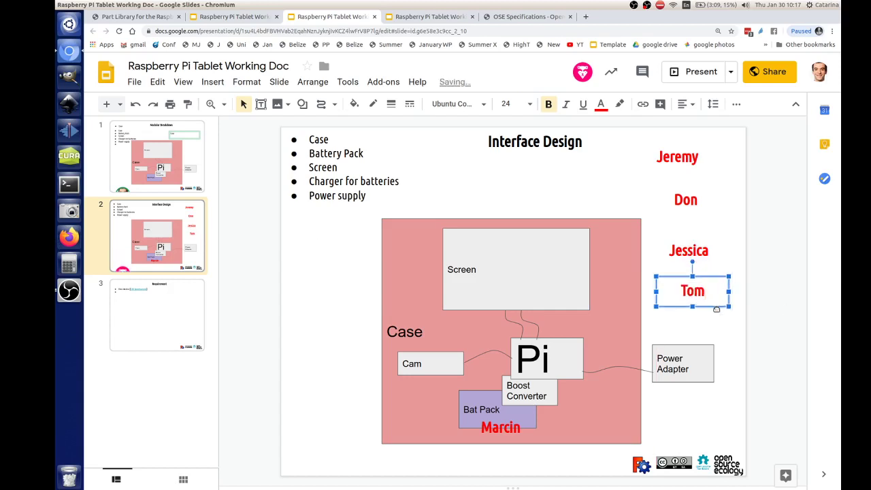
- Extend the Screen box text with 'has a certain bolt or mounting pattern, and particular cable arrangement'
{"action": "left_click", "coordinate": [189, 230]}
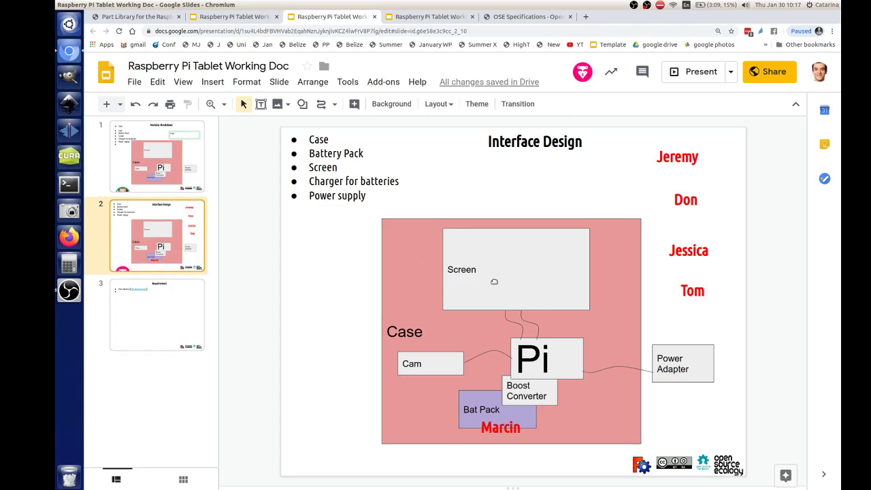
{"action": "left_click", "coordinate": [474, 270]}
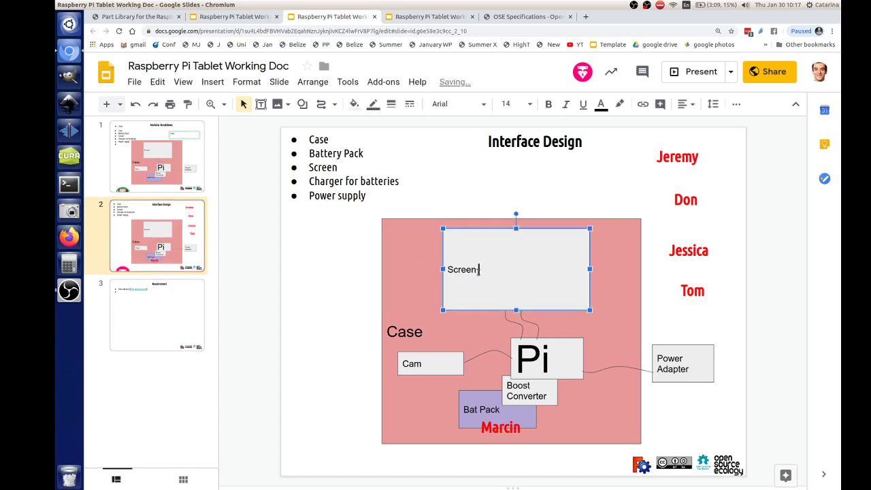
{"action": "type", "text": "has a certain bolt or m"}
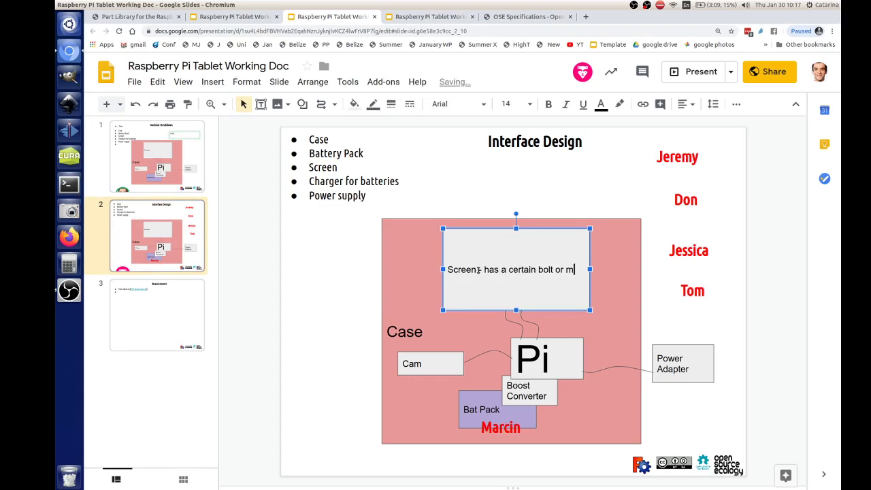
{"action": "type", "text": "ounting pat"}
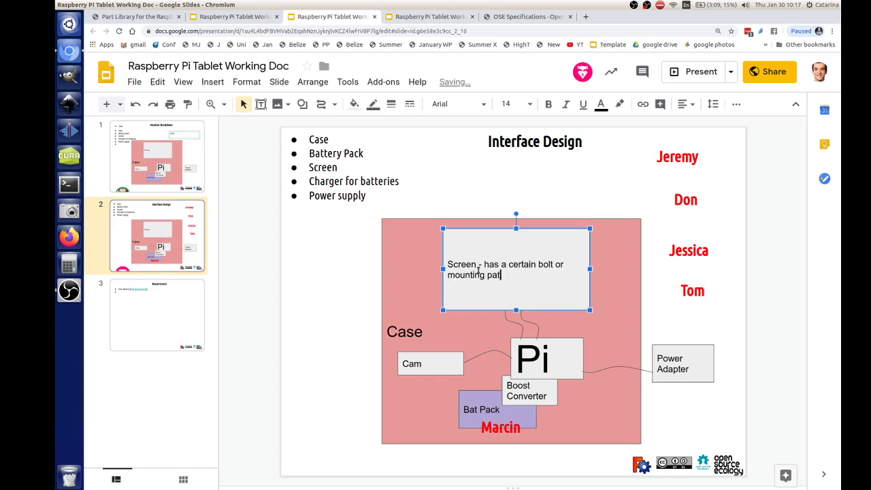
{"action": "type", "text": "tern, and "}
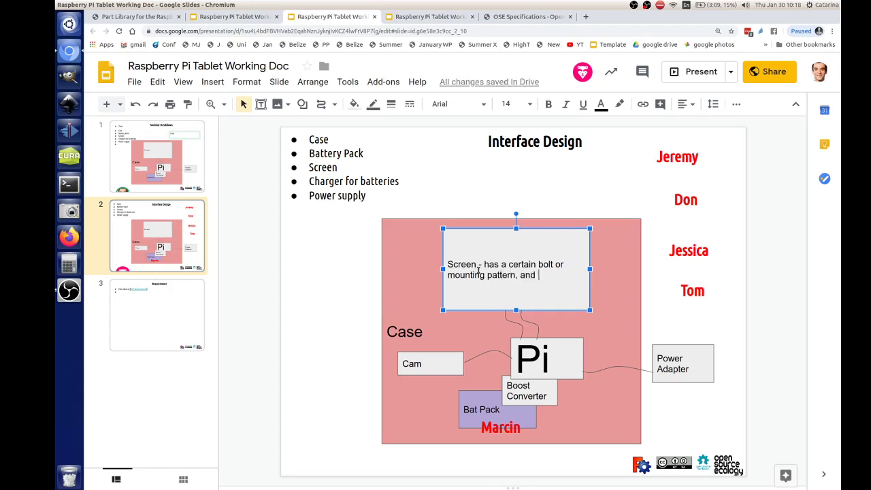
{"action": "type", "text": "par"}
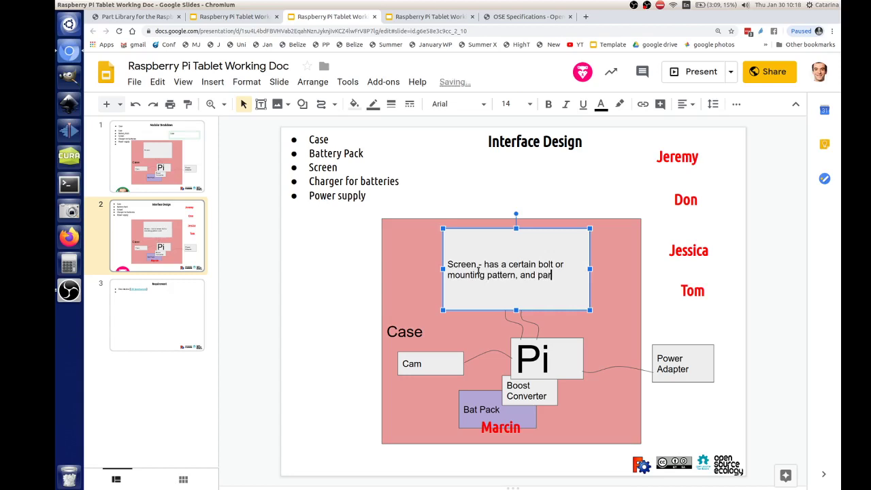
{"action": "type", "text": "ticular cable ar"}
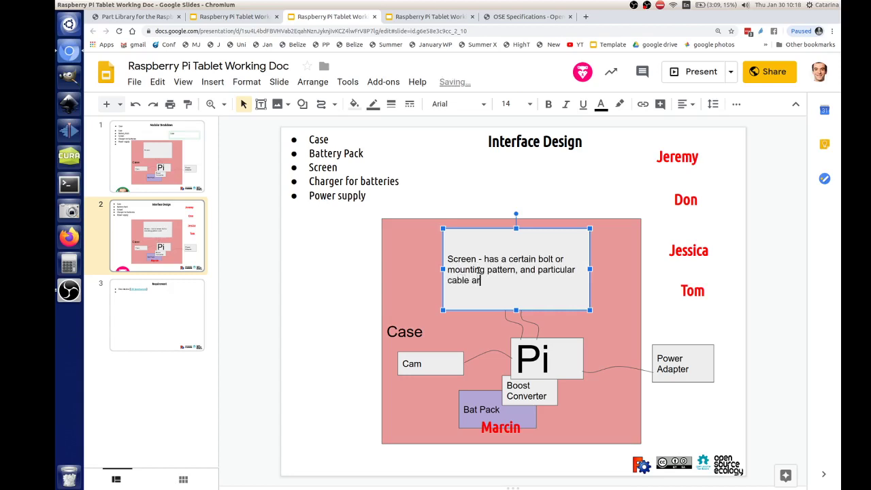
{"action": "type", "text": "rangement, and "}
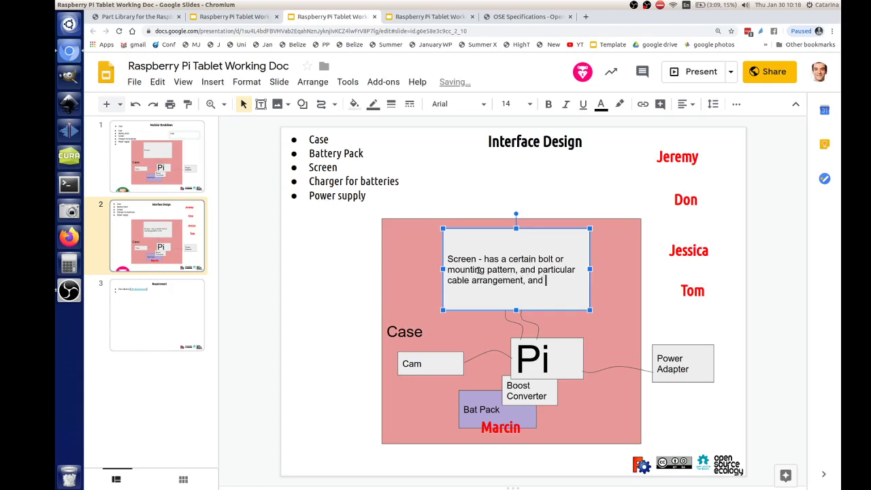
{"action": "type", "text": "particular dimin"}
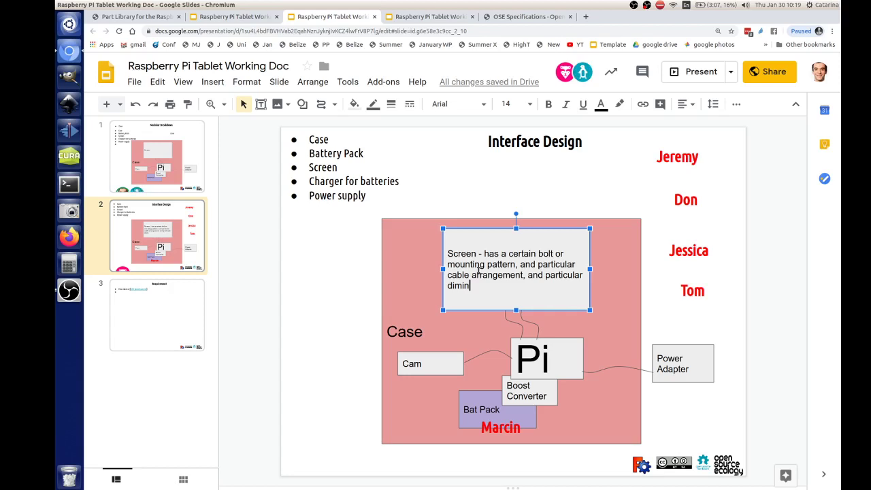
- On slide 3, type 'Has tripod mount built in' as the second bullet, then return to slide 2
{"action": "left_click", "coordinate": [174, 311]}
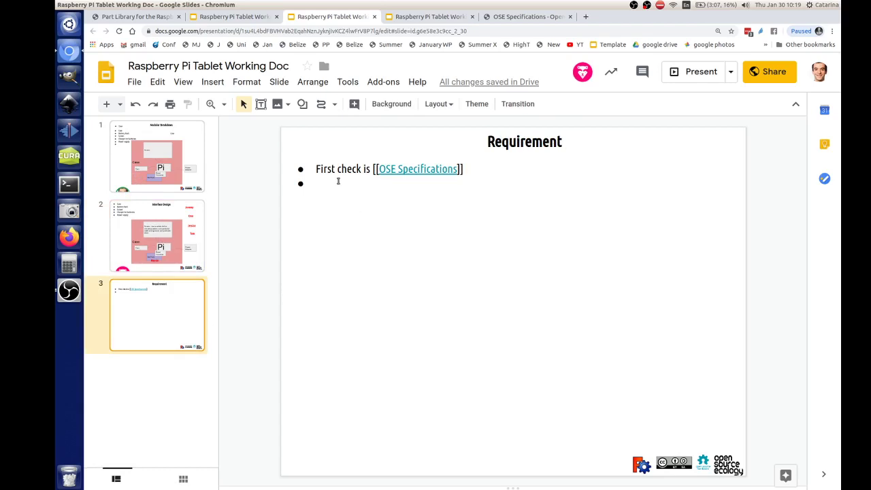
{"action": "left_click", "coordinate": [337, 182]}
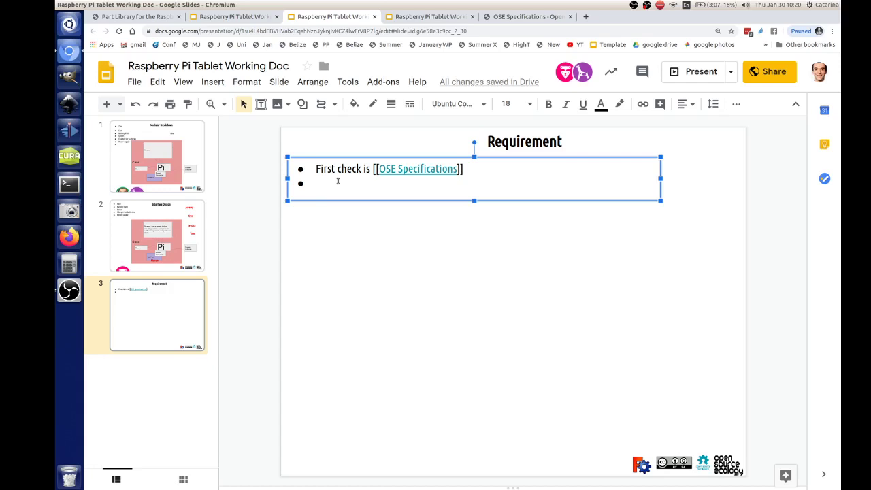
{"action": "type", "text": "Intere"}
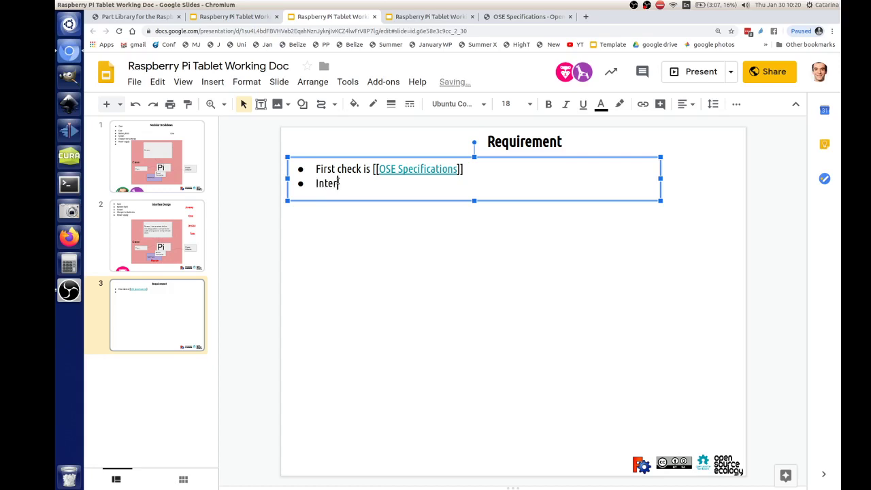
{"action": "key", "text": "BackSpace"}
{"action": "key", "text": "BackSpace"}
{"action": "key", "text": "BackSpace"}
{"action": "key", "text": "BackSpace"}
{"action": "key", "text": "BackSpace"}
{"action": "key", "text": "BackSpace"}
{"action": "type", "text": "Has tripod mount build"}
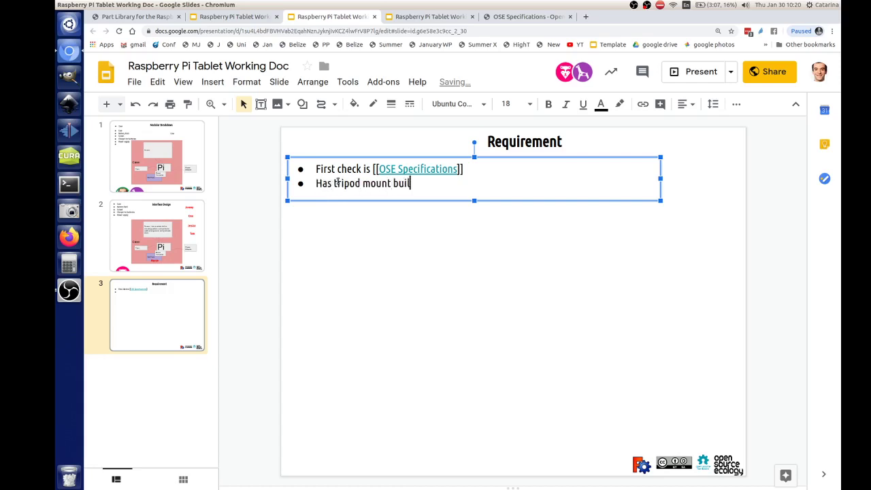
{"action": "key", "text": "BackSpace"}
{"action": "key", "text": "BackSpace"}
{"action": "type", "text": "t in"}
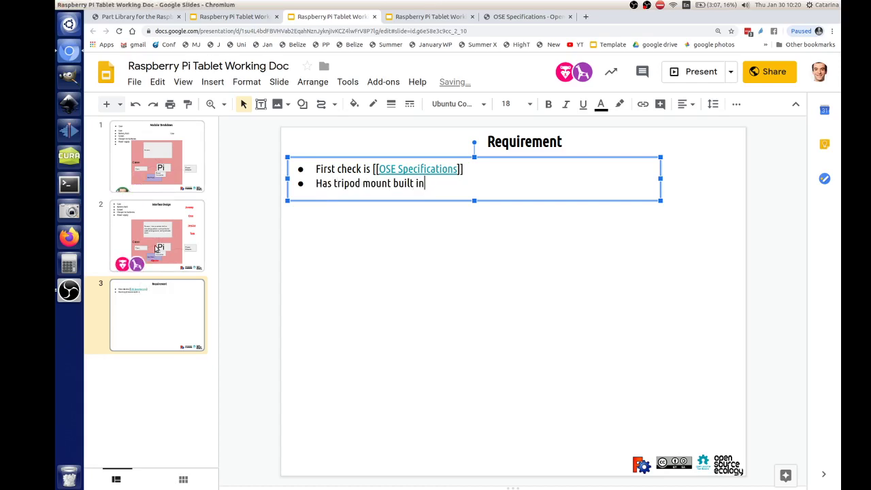
{"action": "left_click", "coordinate": [155, 249]}
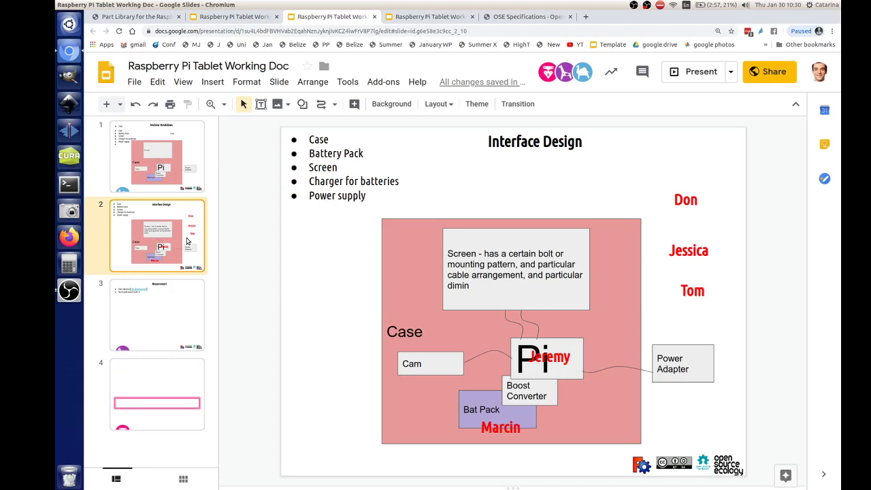
- Nudge the Requirement slide's bullet text box slightly down and to the right
{"action": "left_click", "coordinate": [136, 297]}
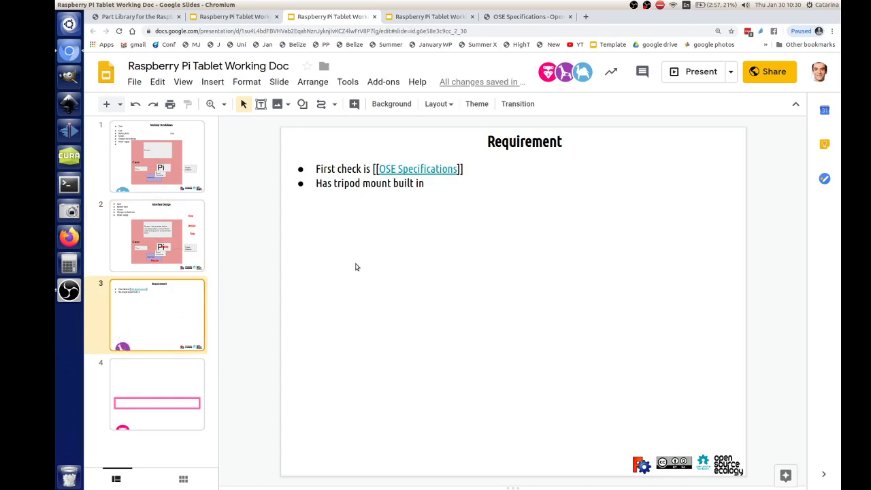
{"action": "left_click_drag", "start_coordinate": [425, 184], "coordinate": [318, 183]}
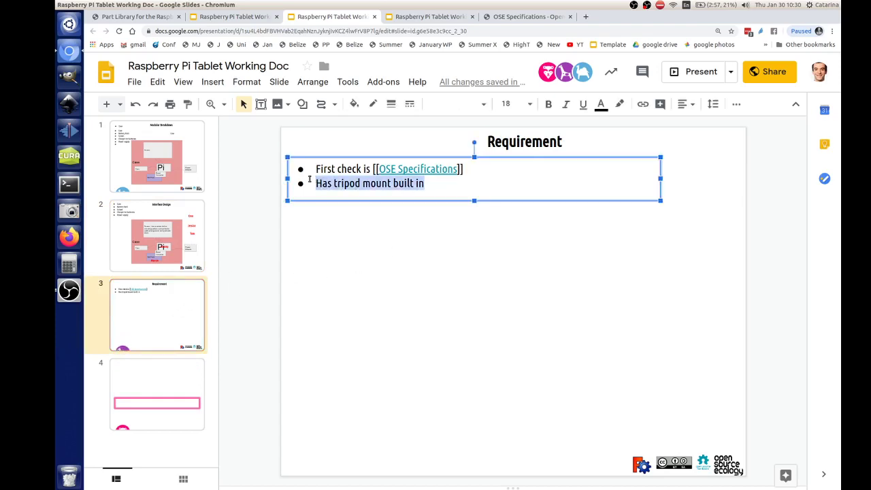
{"action": "left_click", "coordinate": [429, 182]}
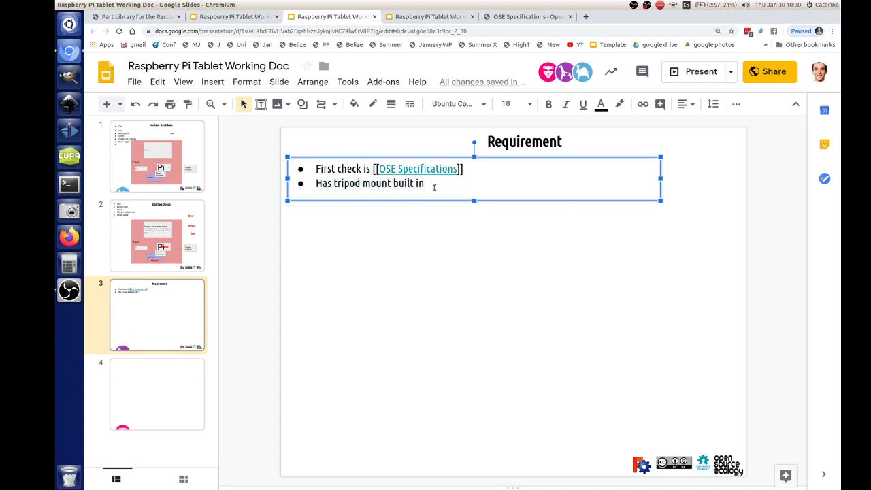
{"action": "left_click_drag", "start_coordinate": [397, 158], "coordinate": [421, 168]}
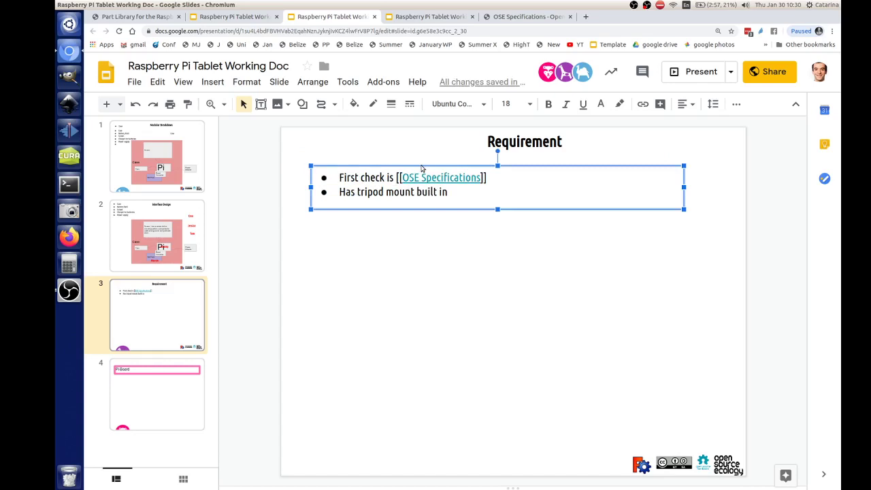
- Name the current version 'Starting Point' in version history
{"action": "left_click", "coordinate": [132, 82]}
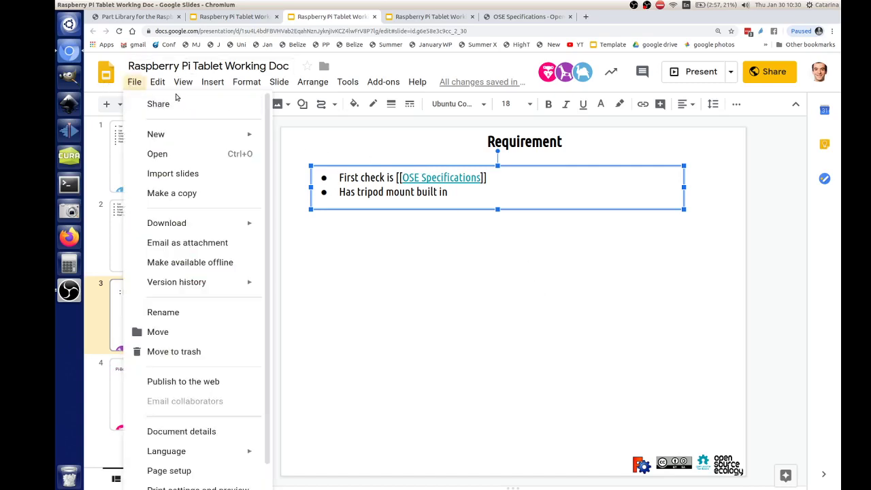
{"action": "left_click", "coordinate": [132, 82]}
{"action": "left_click", "coordinate": [133, 83]}
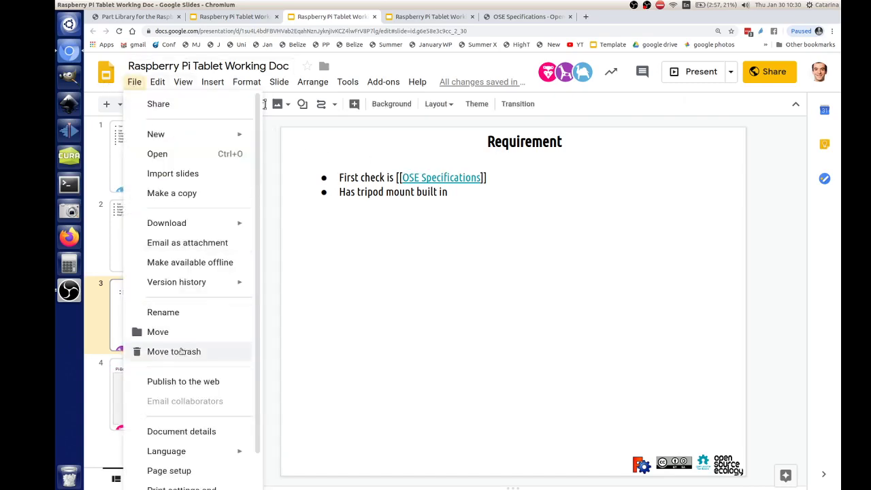
{"action": "mouse_move", "coordinate": [193, 282]}
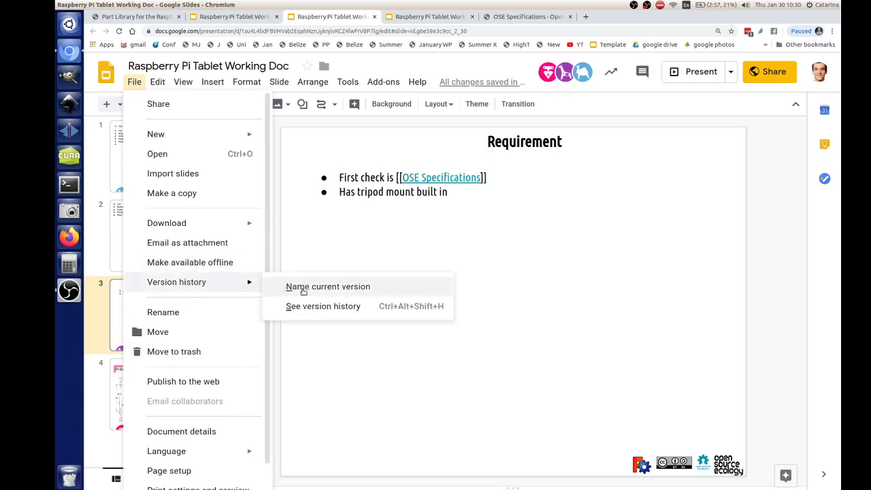
{"action": "left_click", "coordinate": [305, 287]}
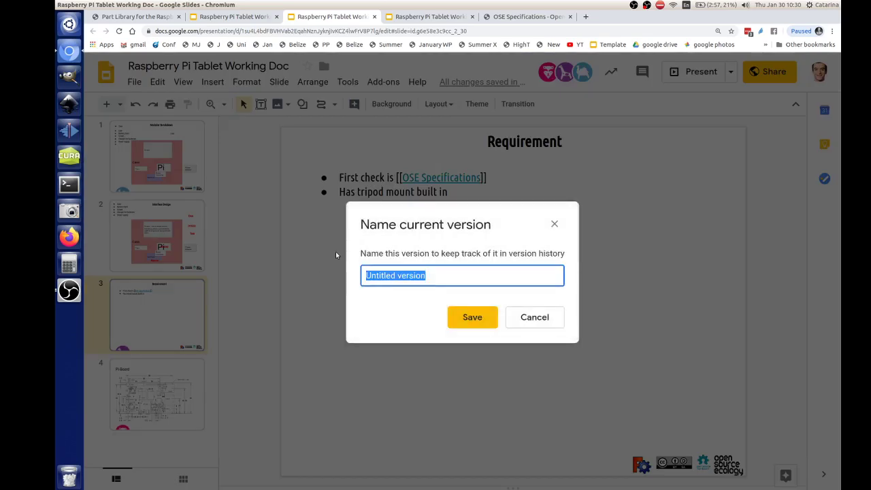
{"action": "type", "text": "Sta"}
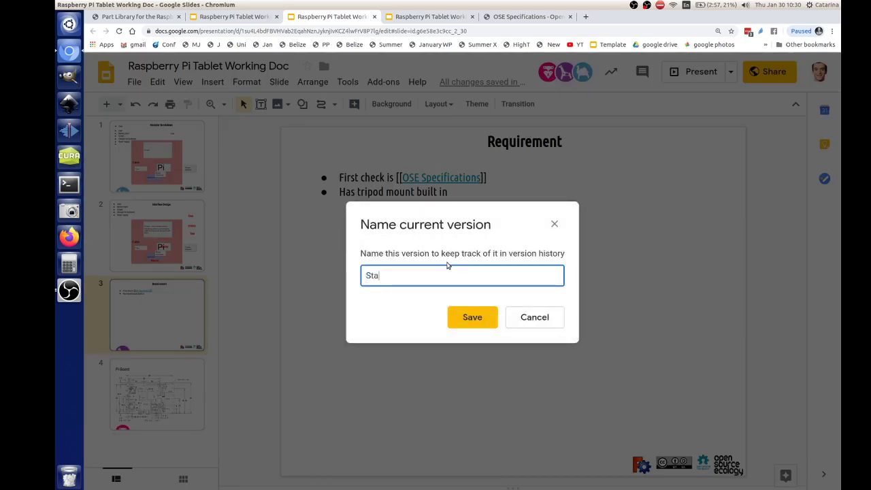
{"action": "type", "text": "rting Point"}
{"action": "left_click", "coordinate": [472, 317]}
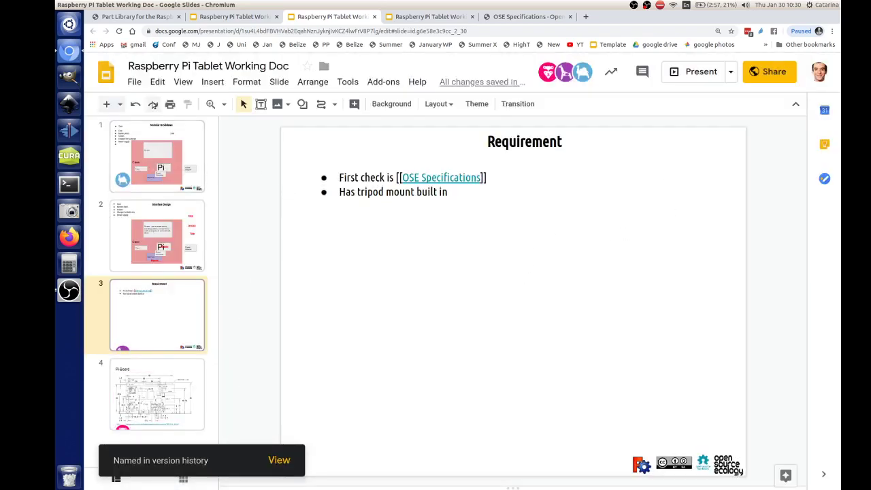
{"action": "left_click", "coordinate": [136, 82]}
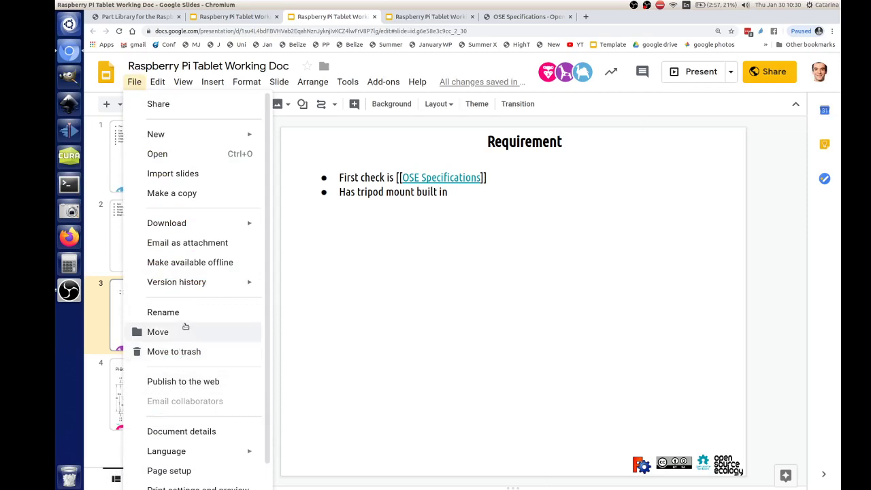
{"action": "mouse_move", "coordinate": [213, 286]}
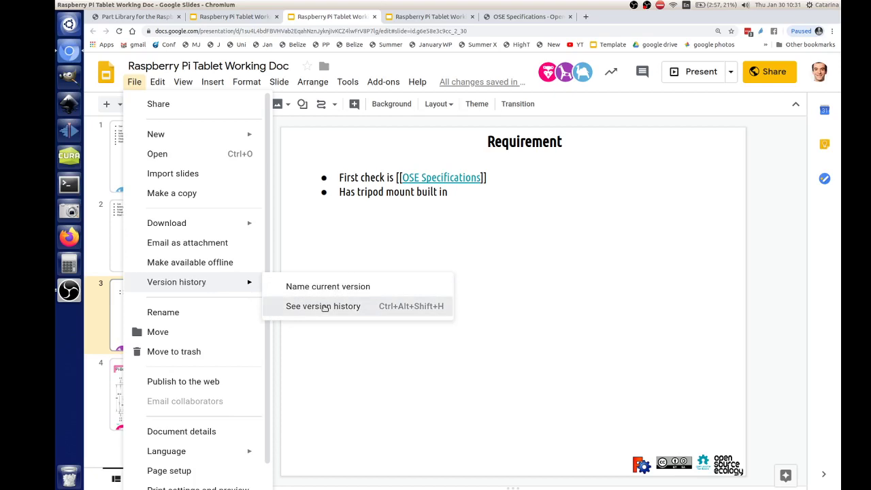
{"action": "left_click", "coordinate": [324, 307]}
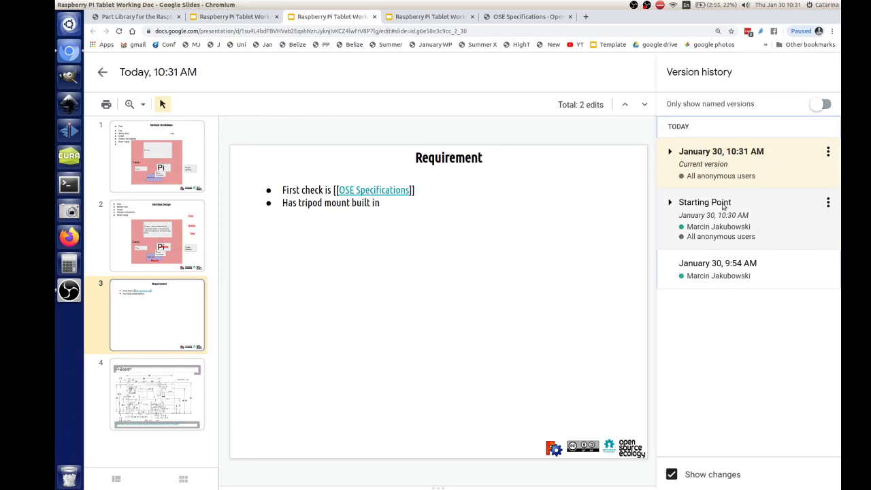
{"action": "left_click", "coordinate": [827, 202]}
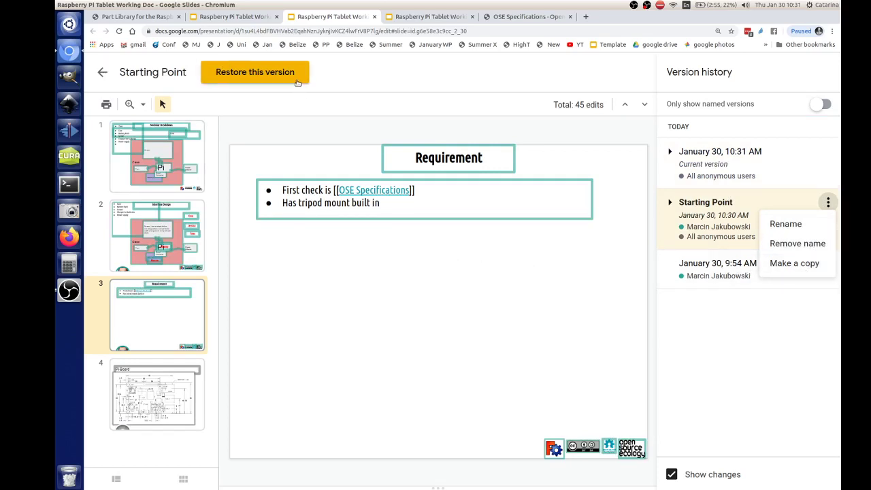
{"action": "left_click", "coordinate": [103, 75]}
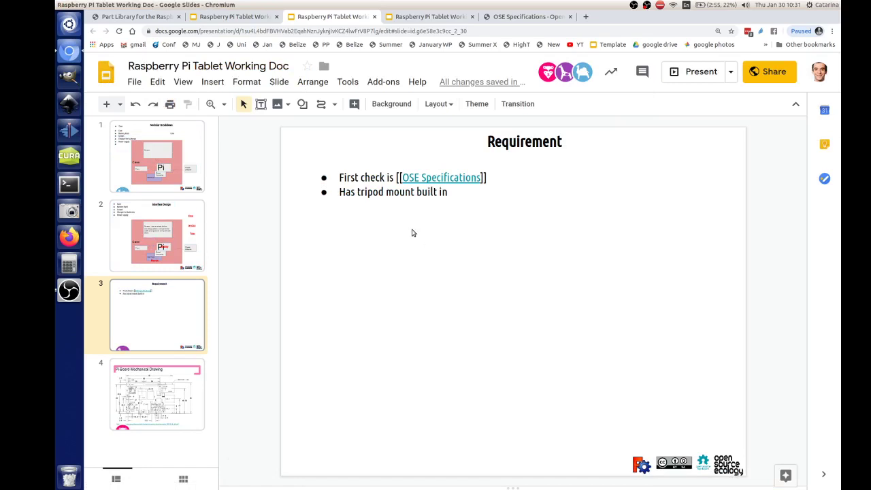
{"action": "left_click", "coordinate": [135, 83]}
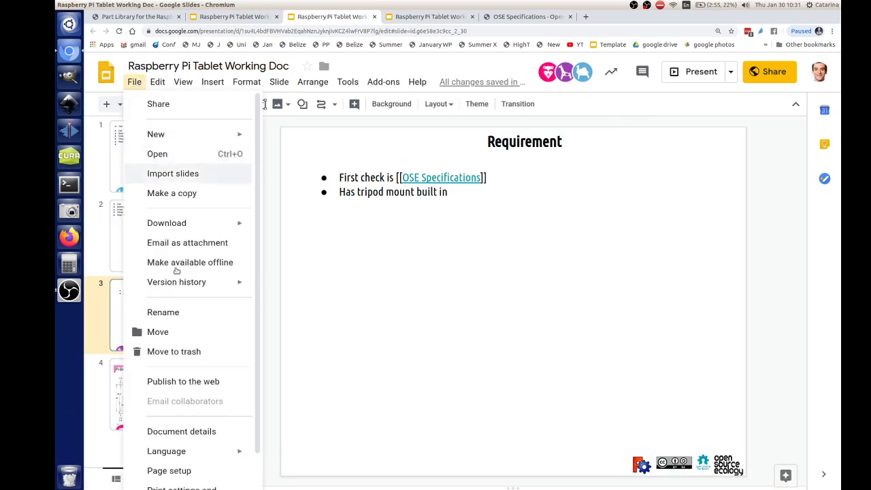
{"action": "mouse_move", "coordinate": [171, 289]}
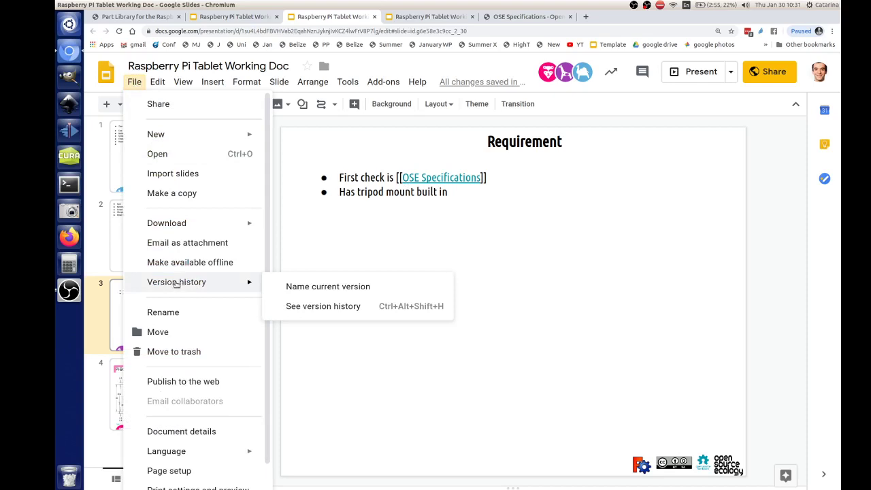
{"action": "left_click", "coordinate": [484, 274]}
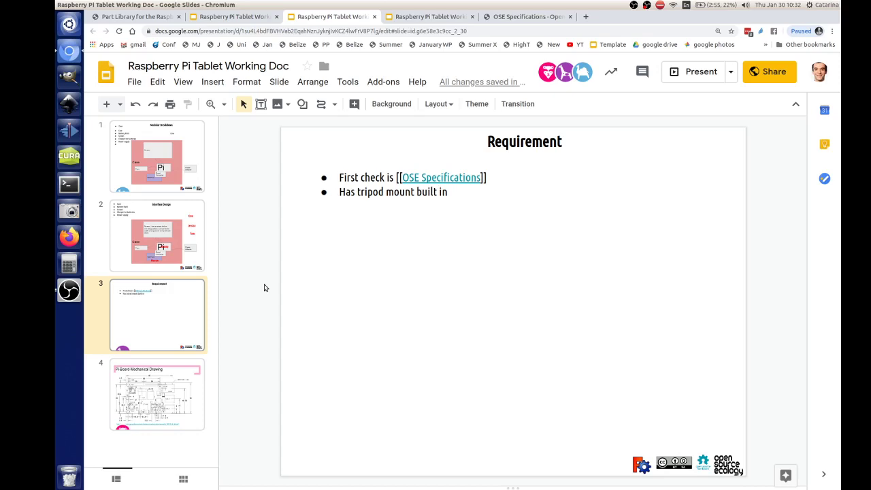
- Retitle the slide 'Top Level Requirement' and place a duplicate of the title lower down
{"action": "left_click", "coordinate": [487, 141]}
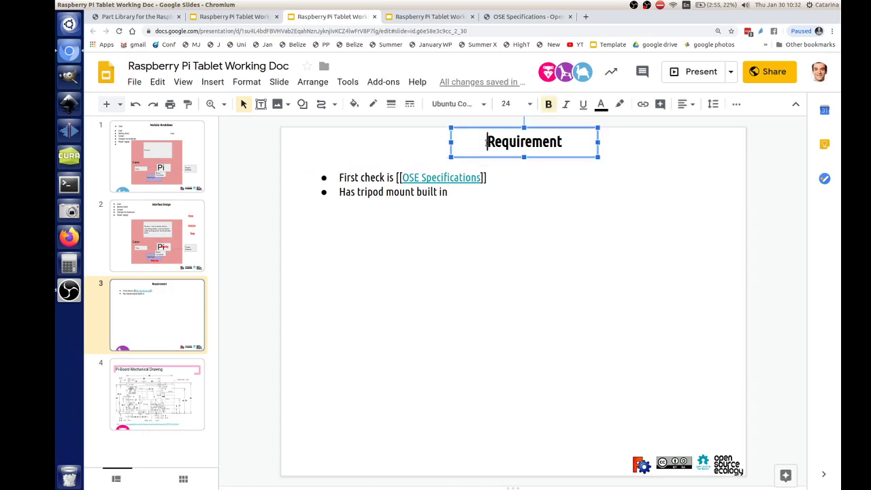
{"action": "type", "text": "Top L"}
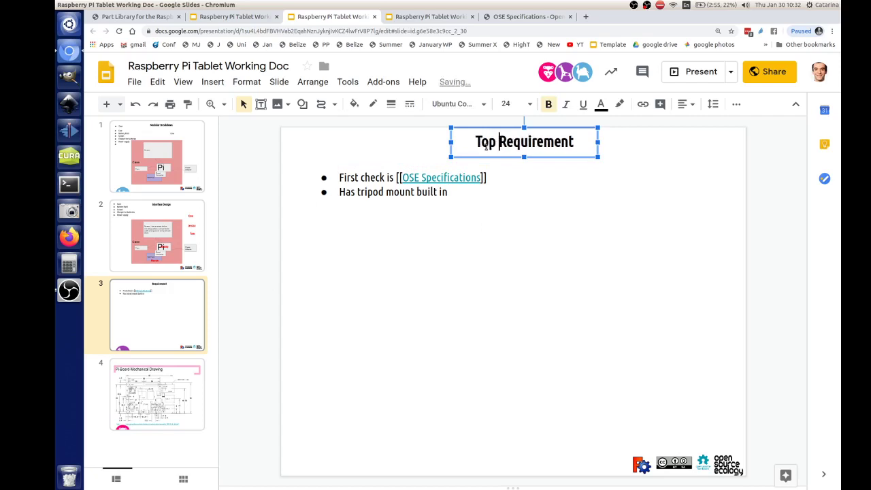
{"action": "type", "text": "evel"}
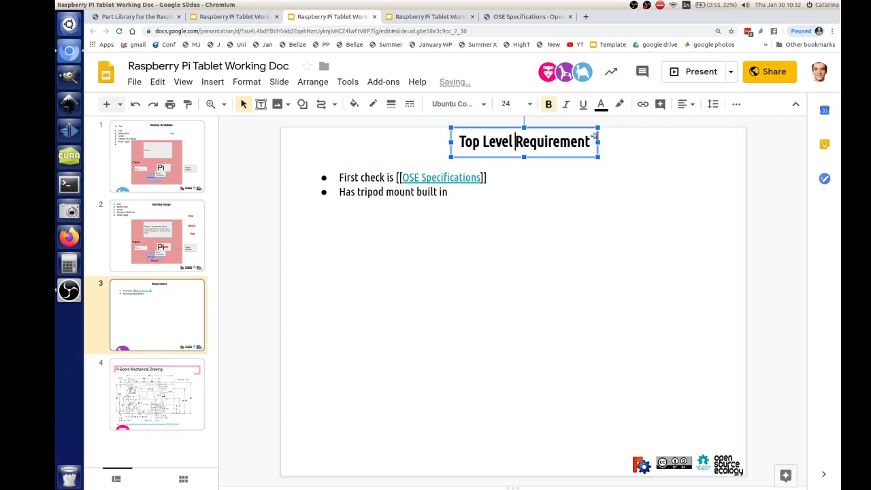
{"action": "key", "text": "ctrl+d"}
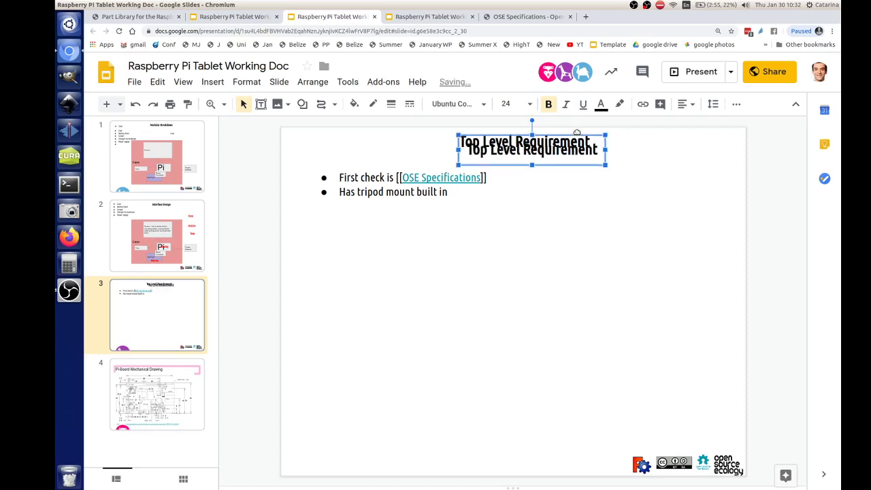
{"action": "left_click_drag", "start_coordinate": [578, 131], "coordinate": [584, 316]}
- Set both requirement bullets to size 12 and move their box up toward the title
{"action": "left_click_drag", "start_coordinate": [447, 193], "coordinate": [227, 175]}
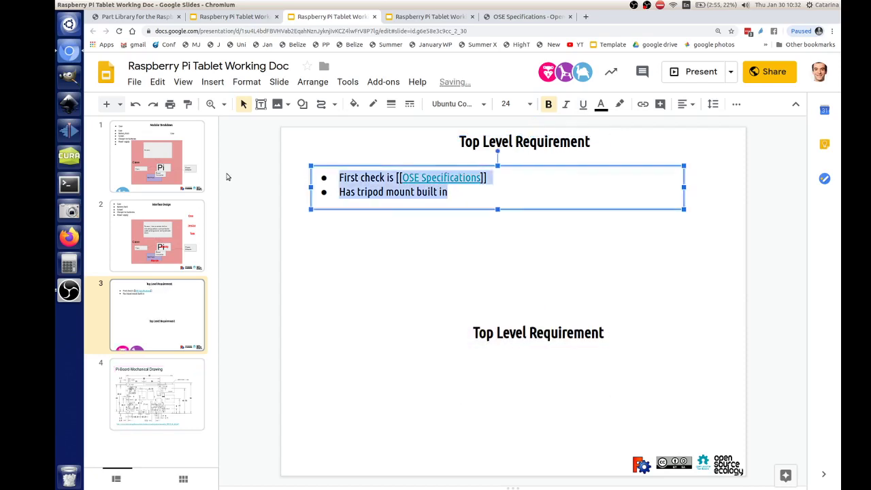
{"action": "left_click", "coordinate": [529, 104]}
{"action": "left_click", "coordinate": [510, 243]}
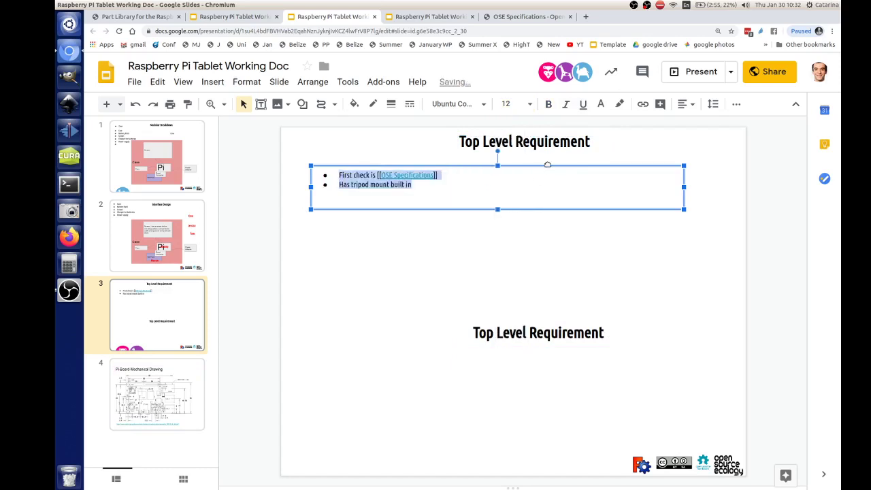
{"action": "left_click_drag", "start_coordinate": [546, 165], "coordinate": [537, 155]}
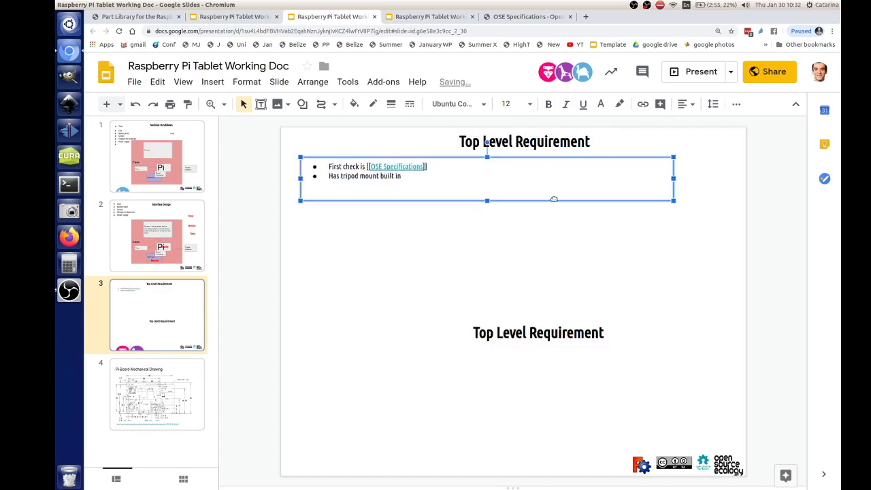
- Rename the lower heading copy 'Detailed Requirement' and start a new third bullet after the tripod line
{"action": "left_click", "coordinate": [602, 328]}
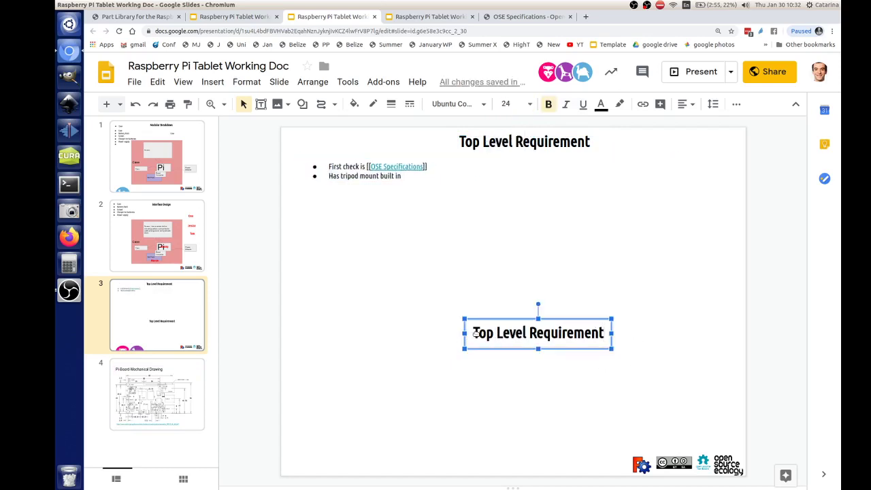
{"action": "left_click_drag", "start_coordinate": [526, 333], "coordinate": [421, 337]}
{"action": "type", "text": "Detaiile"}
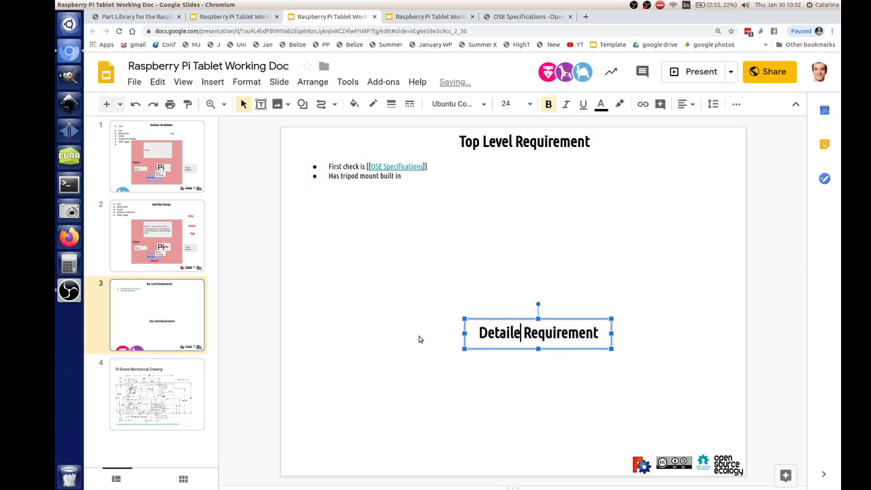
{"action": "key", "text": "BackSpace"}
{"action": "key", "text": "BackSpace"}
{"action": "key", "text": "BackSpace"}
{"action": "type", "text": "led"}
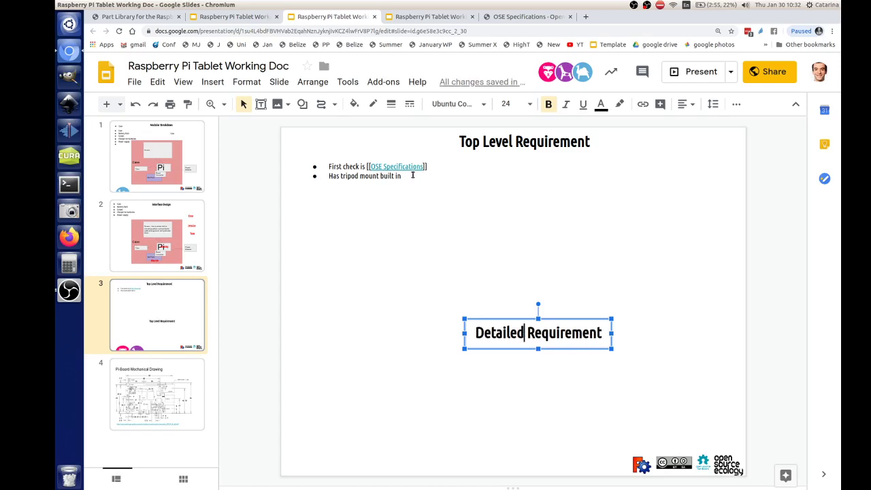
{"action": "left_click", "coordinate": [412, 175]}
{"action": "key", "text": "Return"}
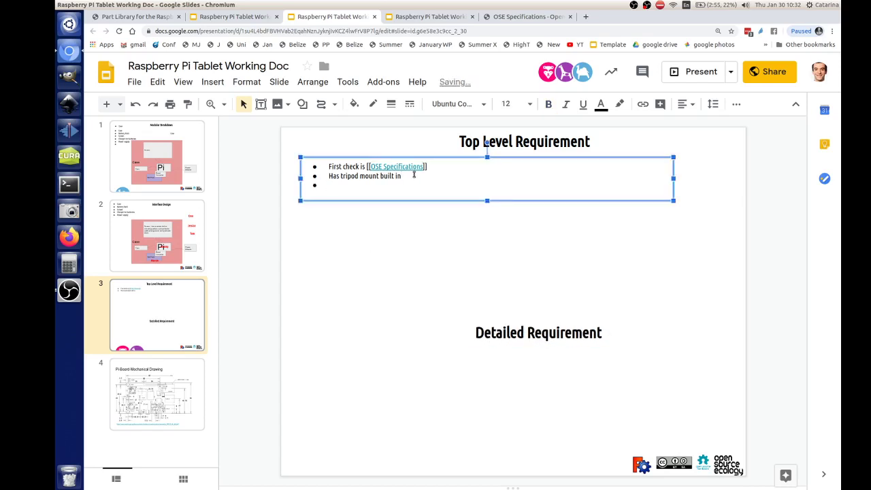
- Type the bullets 'Phonebloks?' and 'This product is designed to be modular and continuously evolving'
{"action": "type", "text": "Phonebloks?"}
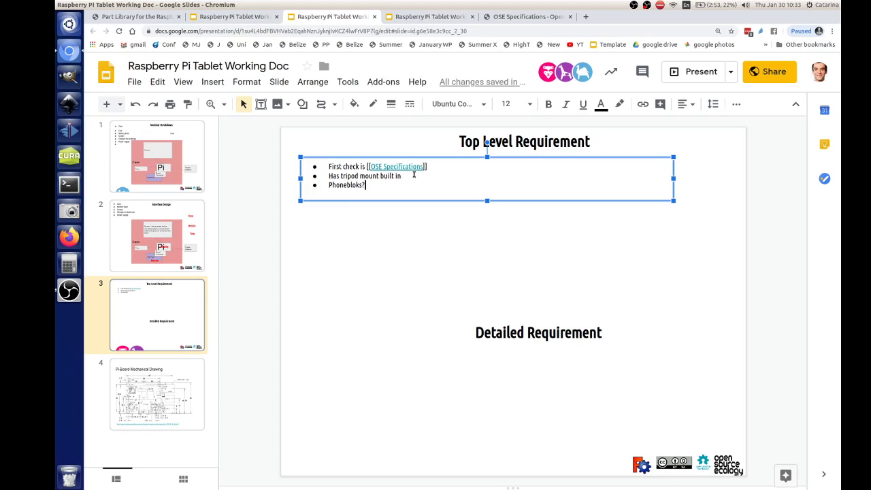
{"action": "key", "text": "Return"}
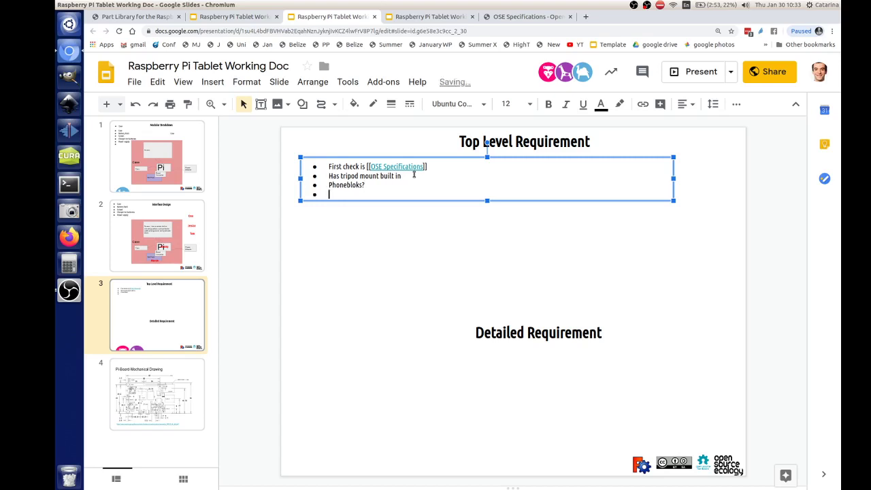
{"action": "type", "text": "This producet"}
{"action": "key", "text": "BackSpace"}
{"action": "key", "text": "BackSpace"}
{"action": "key", "text": "BackSpace"}
{"action": "type", "text": "t is designed to"}
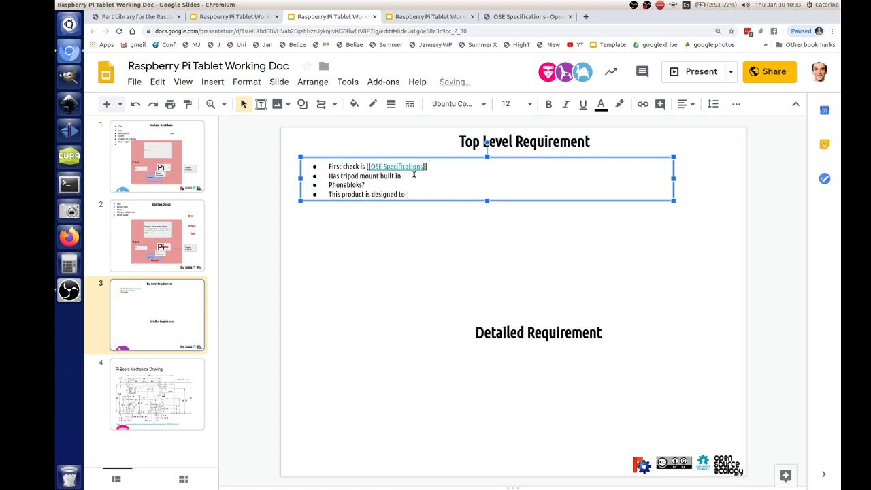
{"action": "type", "text": " be modular and continuously evolving"}
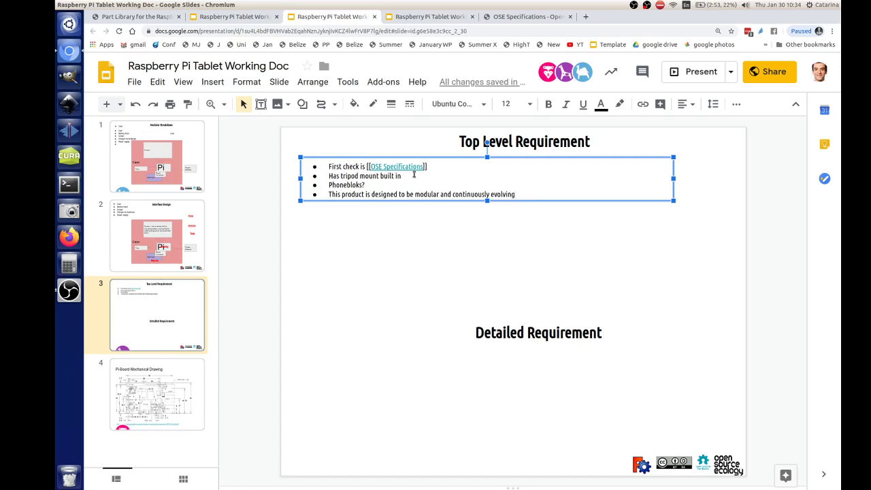
- Show OBS Studio, minimize it, deselect the bullet text box, then bring OBS back
{"action": "left_click", "coordinate": [69, 291]}
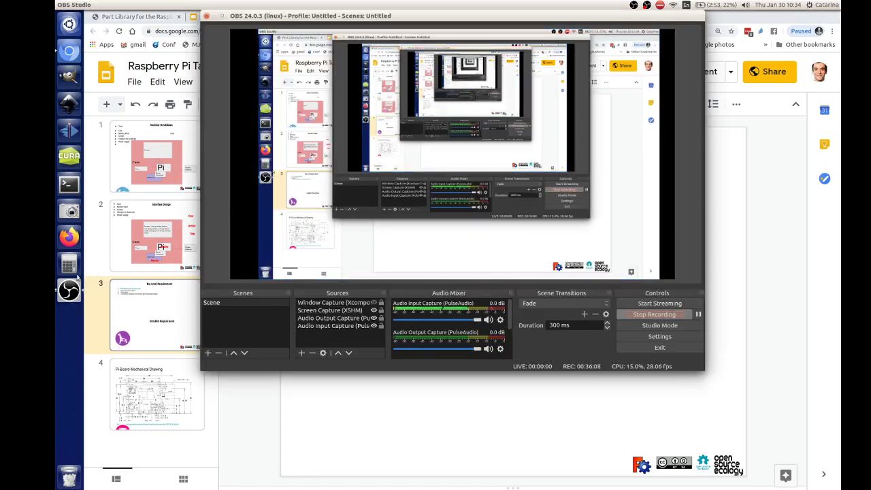
{"action": "left_click", "coordinate": [285, 411]}
{"action": "left_click", "coordinate": [286, 411]}
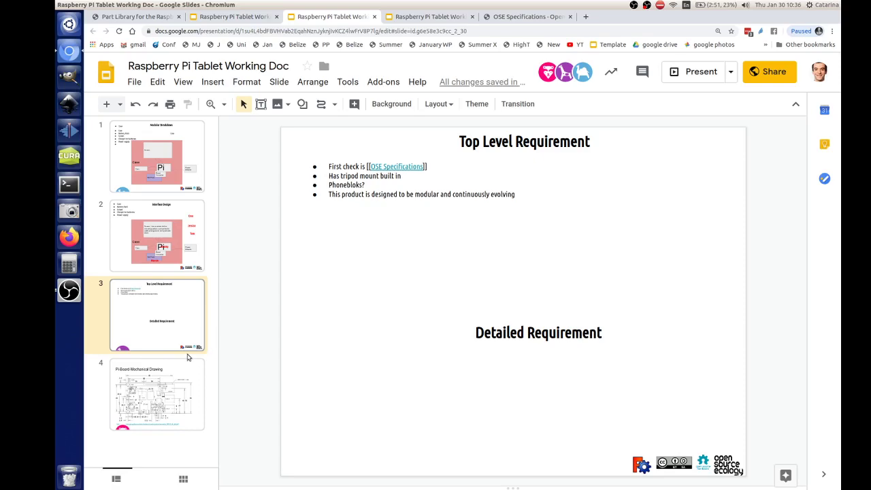
{"action": "left_click", "coordinate": [69, 291]}
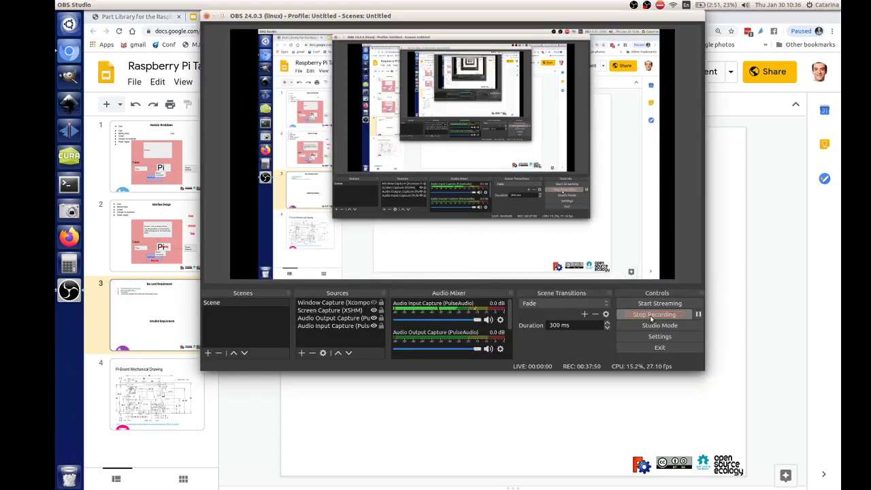